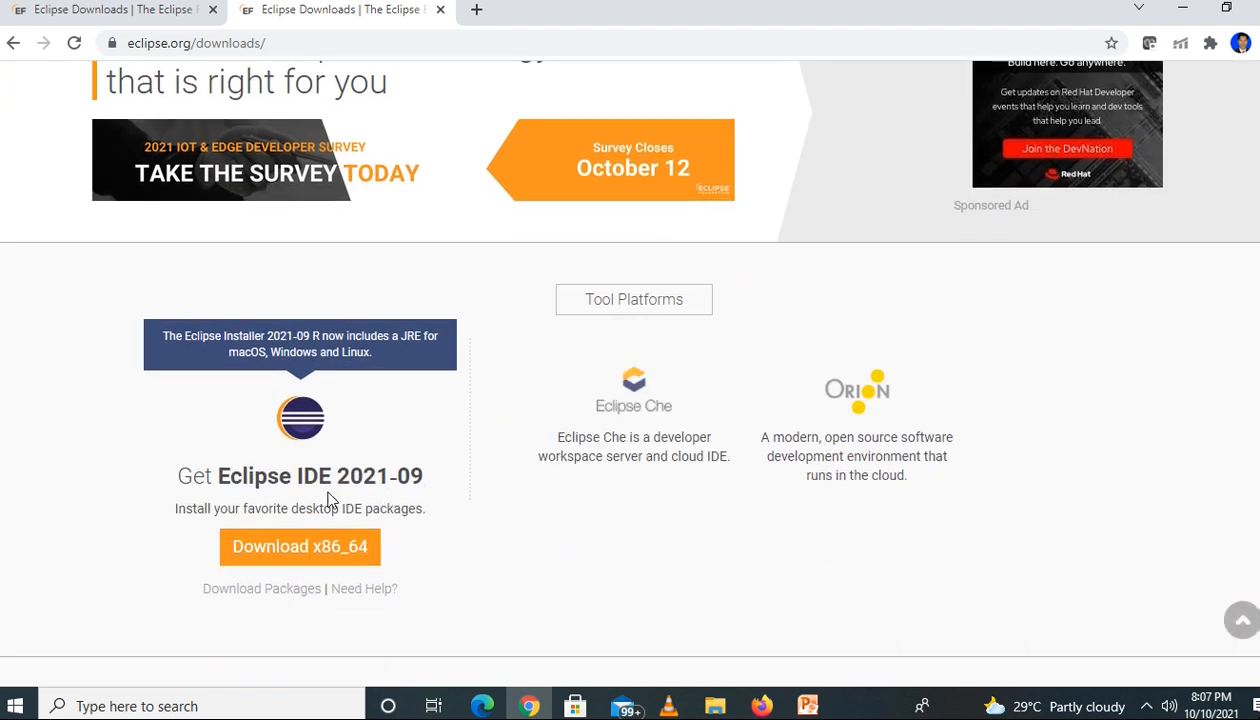
{"action": "left_click_drag", "start_coordinate": [174, 480], "coordinate": [439, 481]}
{"action": "left_click", "coordinate": [440, 483]}
{"action": "scroll", "coordinate": [437, 483], "scroll_direction": "down", "scroll_amount": 2}
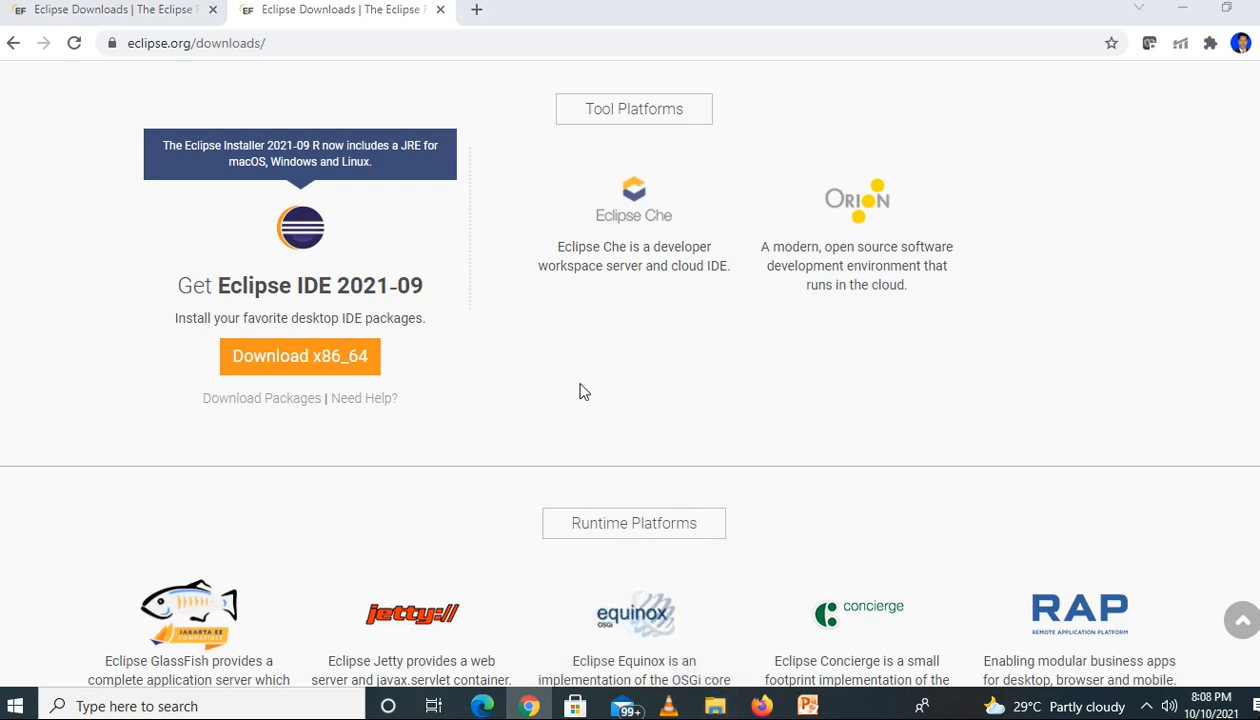
Switch to File Explorer and open the Software folder on Local Disk (D:)
{"action": "key", "text": "super+e"}
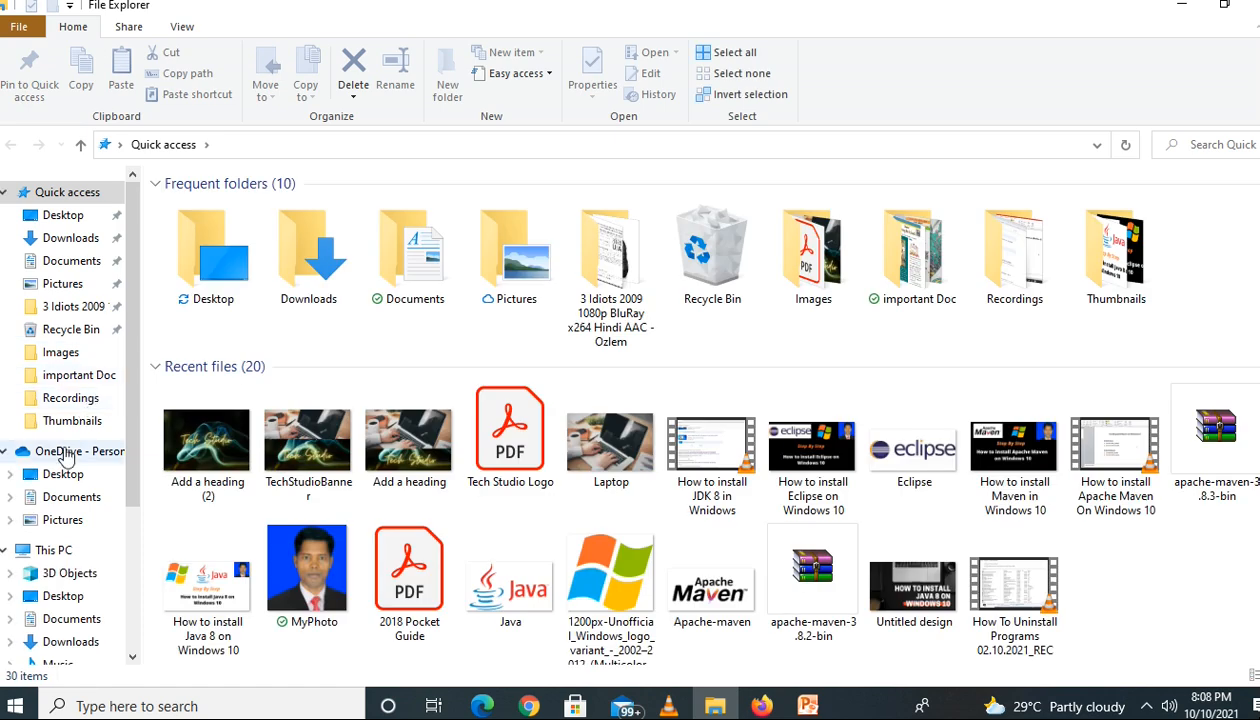
{"action": "left_click", "coordinate": [65, 482]}
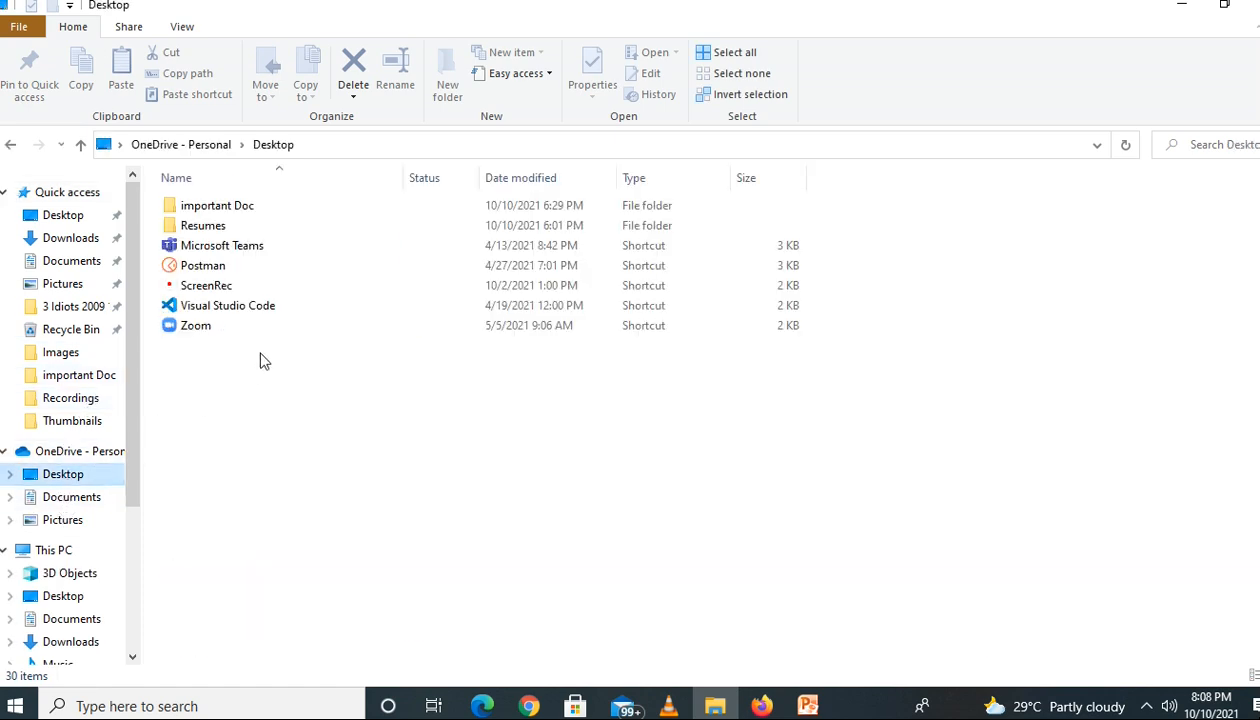
{"action": "left_click", "coordinate": [50, 551]}
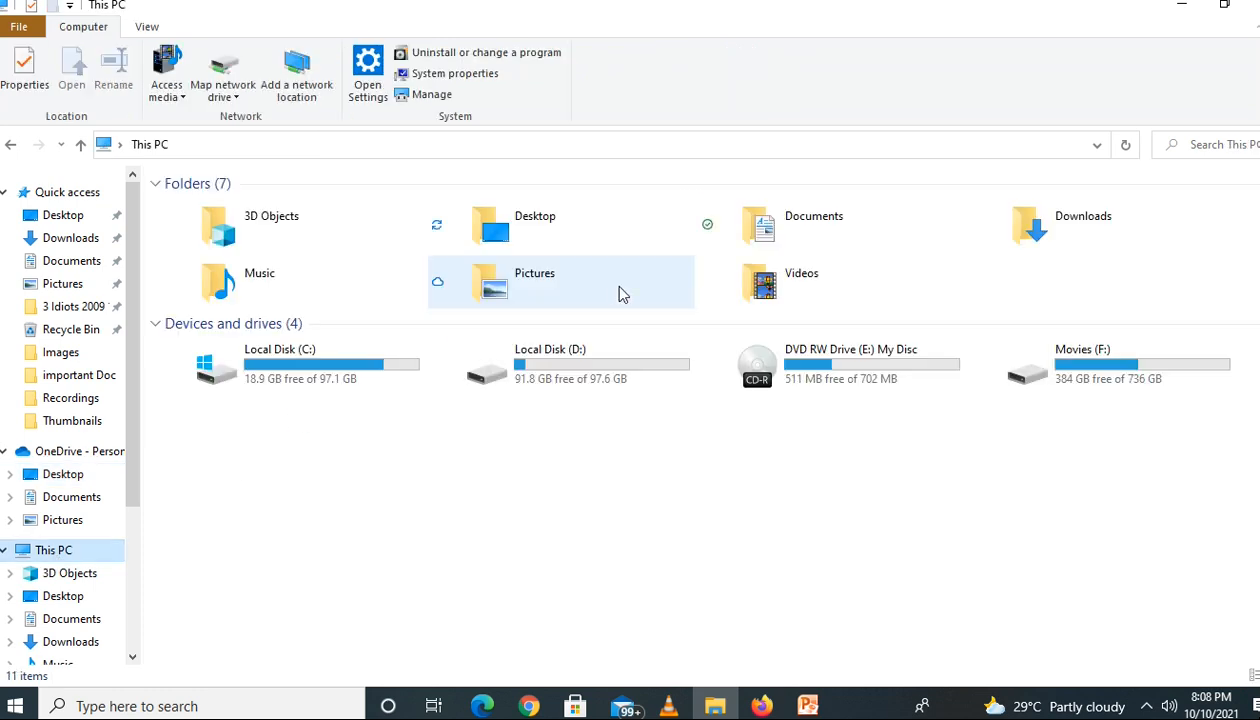
{"action": "left_click", "coordinate": [607, 381]}
{"action": "double_click", "coordinate": [612, 383]}
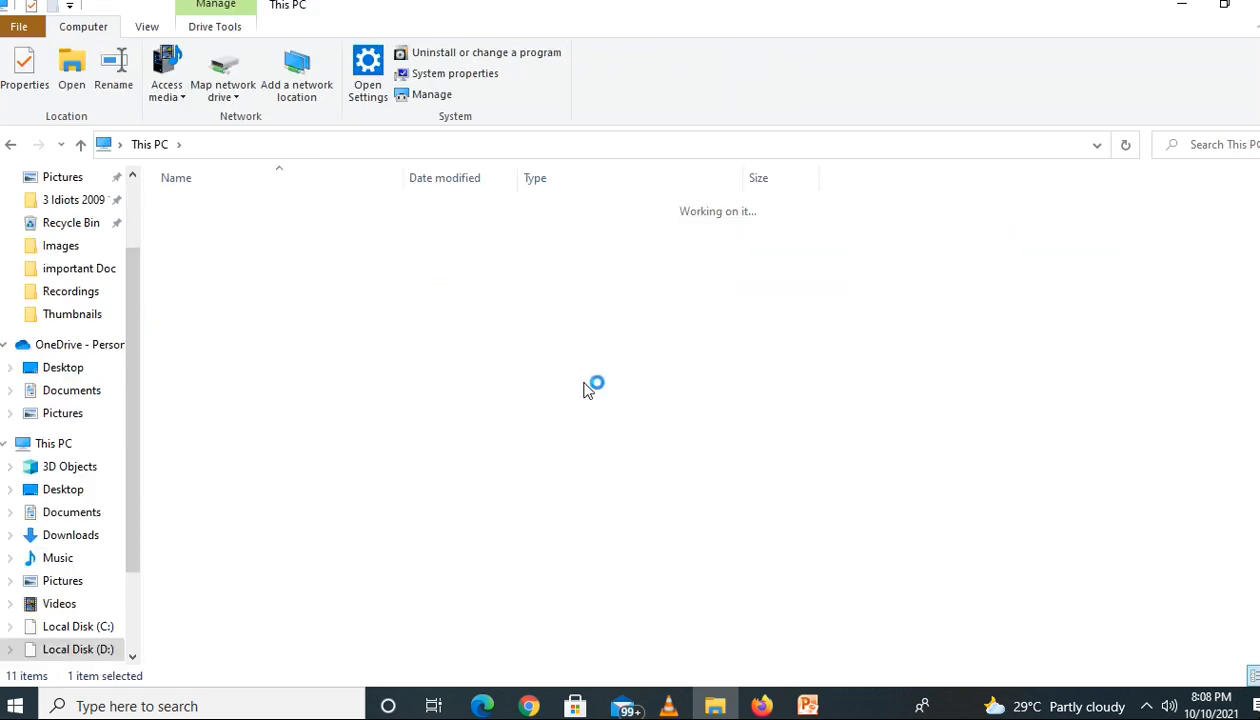
{"action": "left_click", "coordinate": [204, 227]}
{"action": "double_click", "coordinate": [205, 229]}
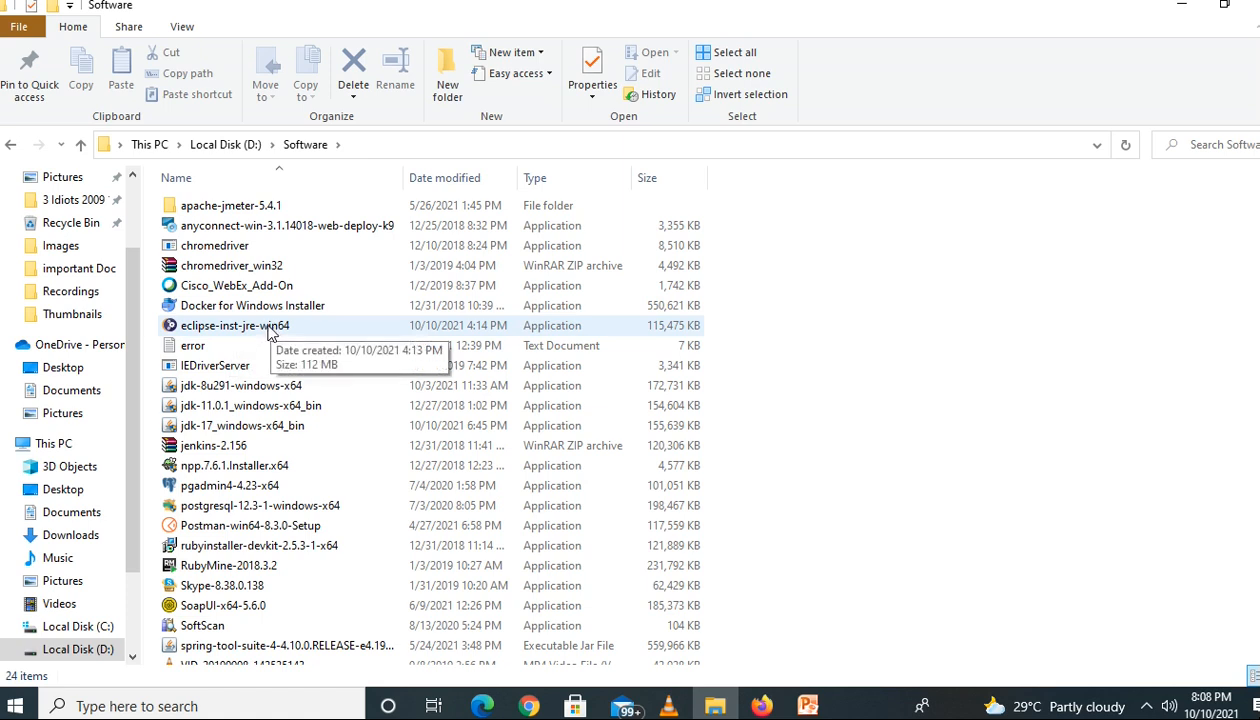
Run the eclipse-inst-jre-win64 installer, allow it past the security warning, and minimize the File Explorer and browser windows
{"action": "double_click", "coordinate": [270, 333]}
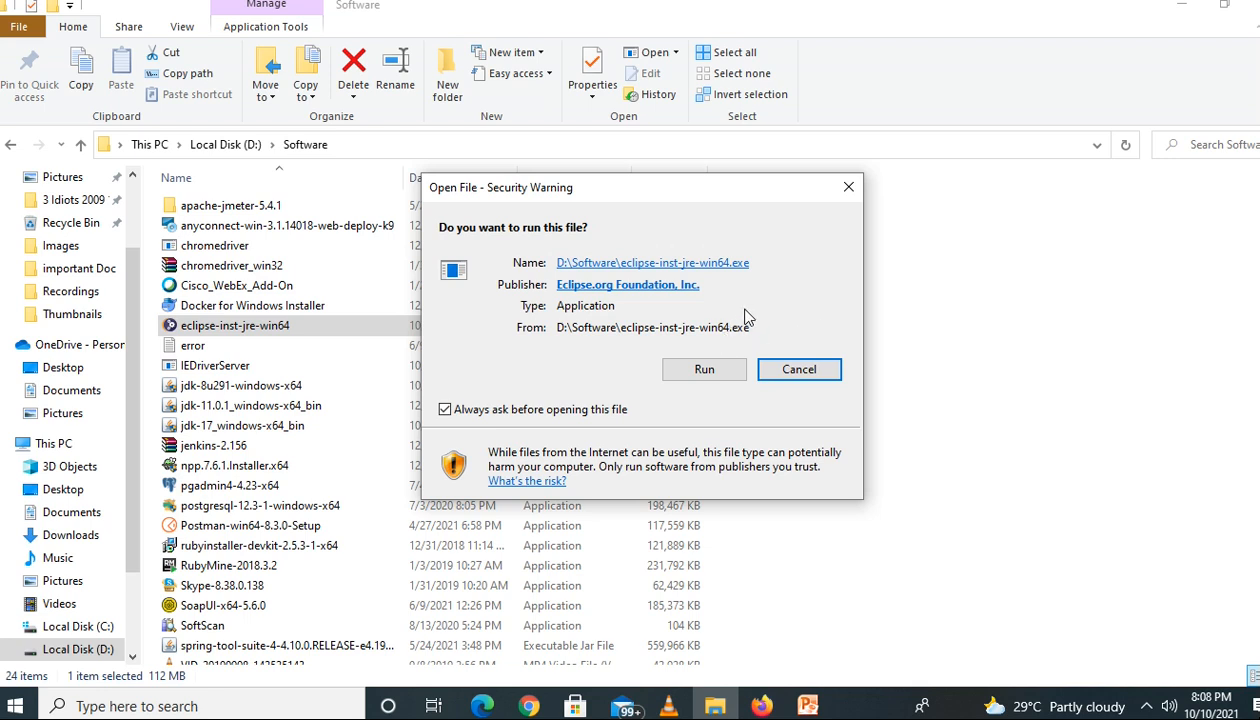
{"action": "left_click", "coordinate": [705, 371]}
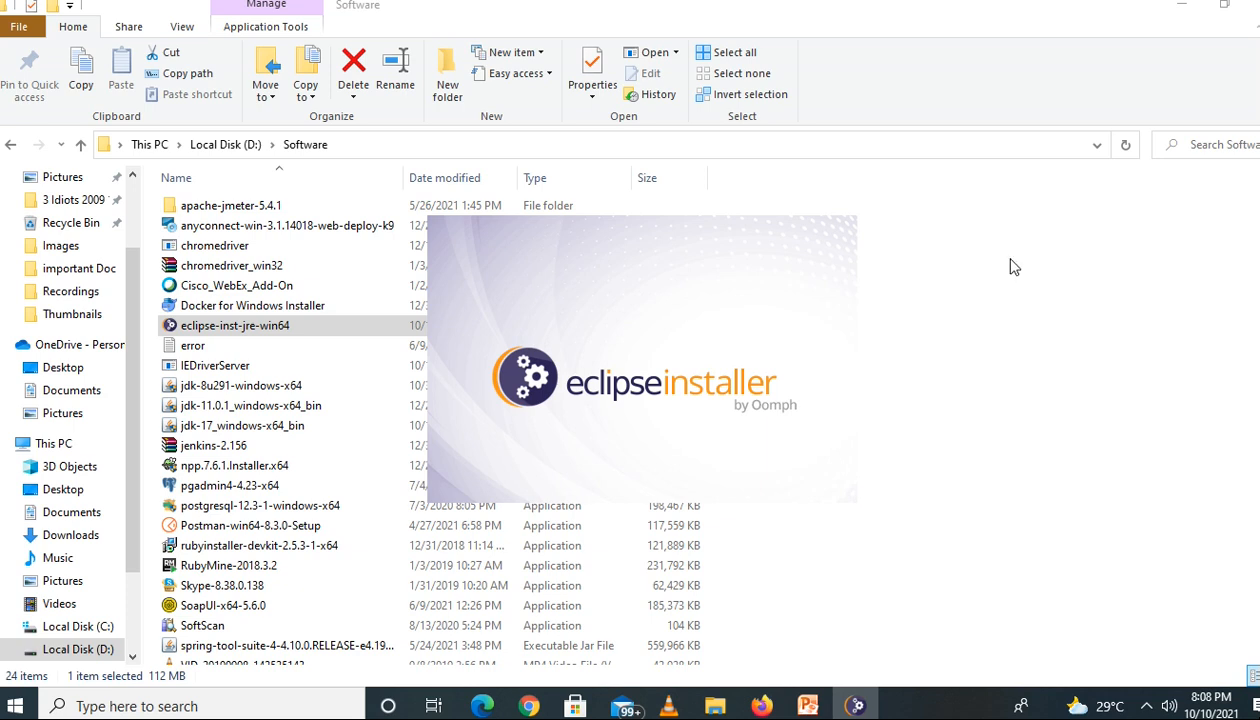
{"action": "left_click", "coordinate": [1176, 10]}
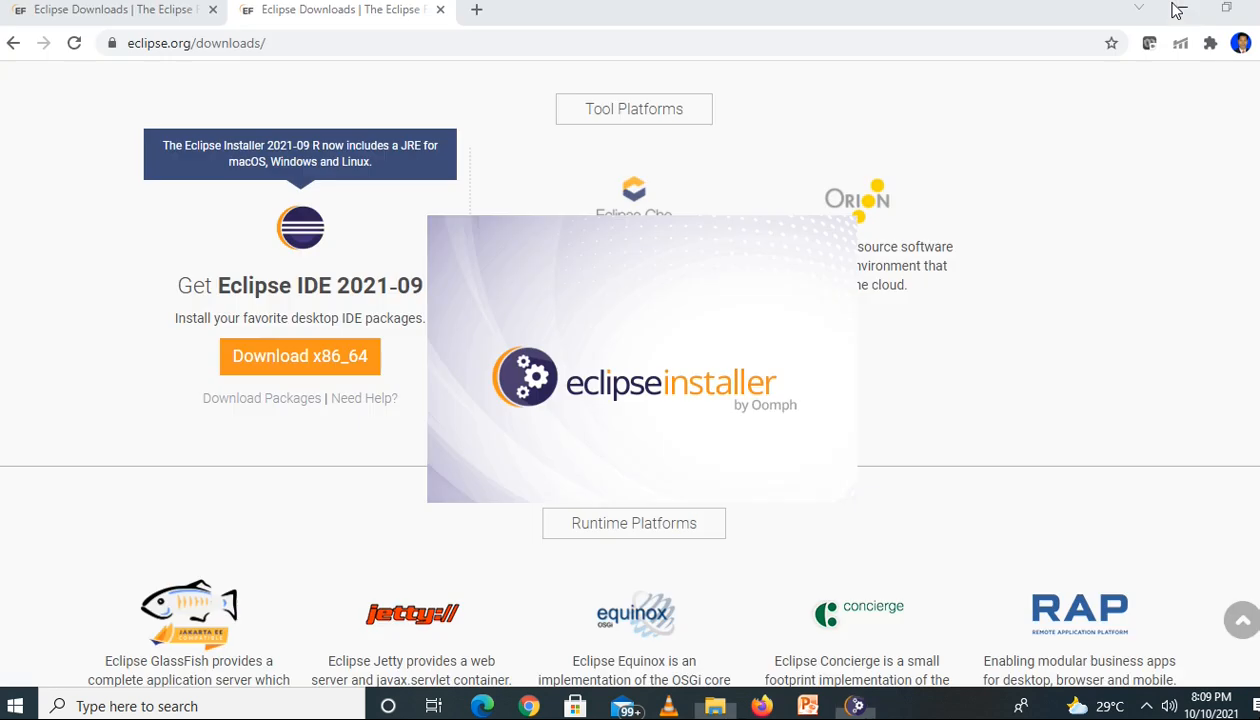
{"action": "left_click", "coordinate": [1180, 10]}
{"action": "left_click", "coordinate": [1182, 14]}
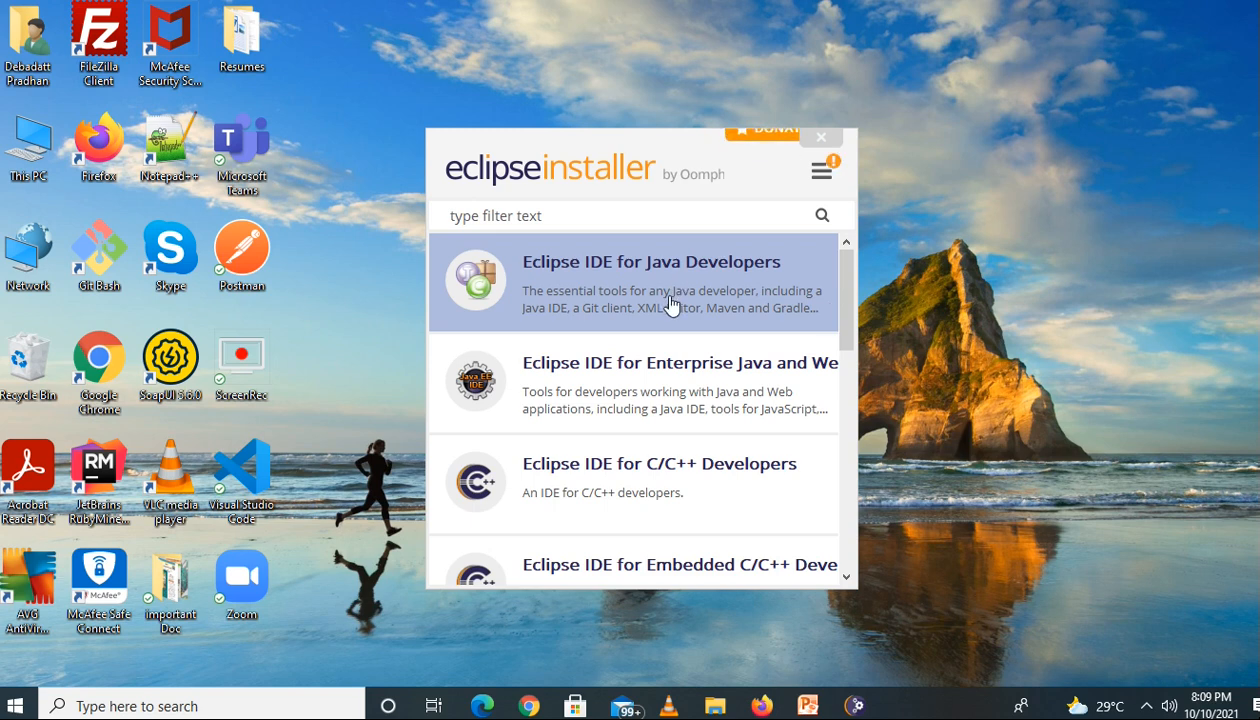
Look through the Eclipse IDE packages offered by the installer, from Java Developers down to Scientific Computing
{"action": "scroll", "coordinate": [672, 303], "scroll_direction": "down", "scroll_amount": 1}
{"action": "scroll", "coordinate": [672, 303], "scroll_direction": "up", "scroll_amount": 1}
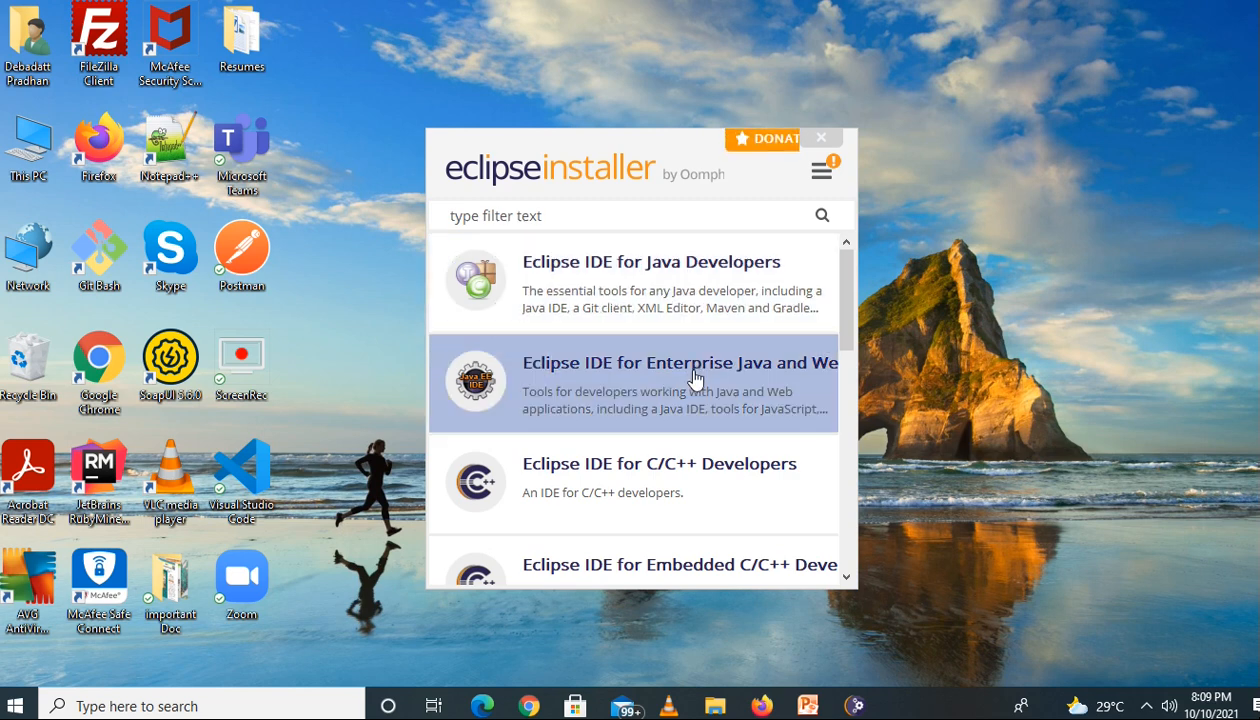
{"action": "scroll", "coordinate": [695, 375], "scroll_direction": "down", "scroll_amount": 1}
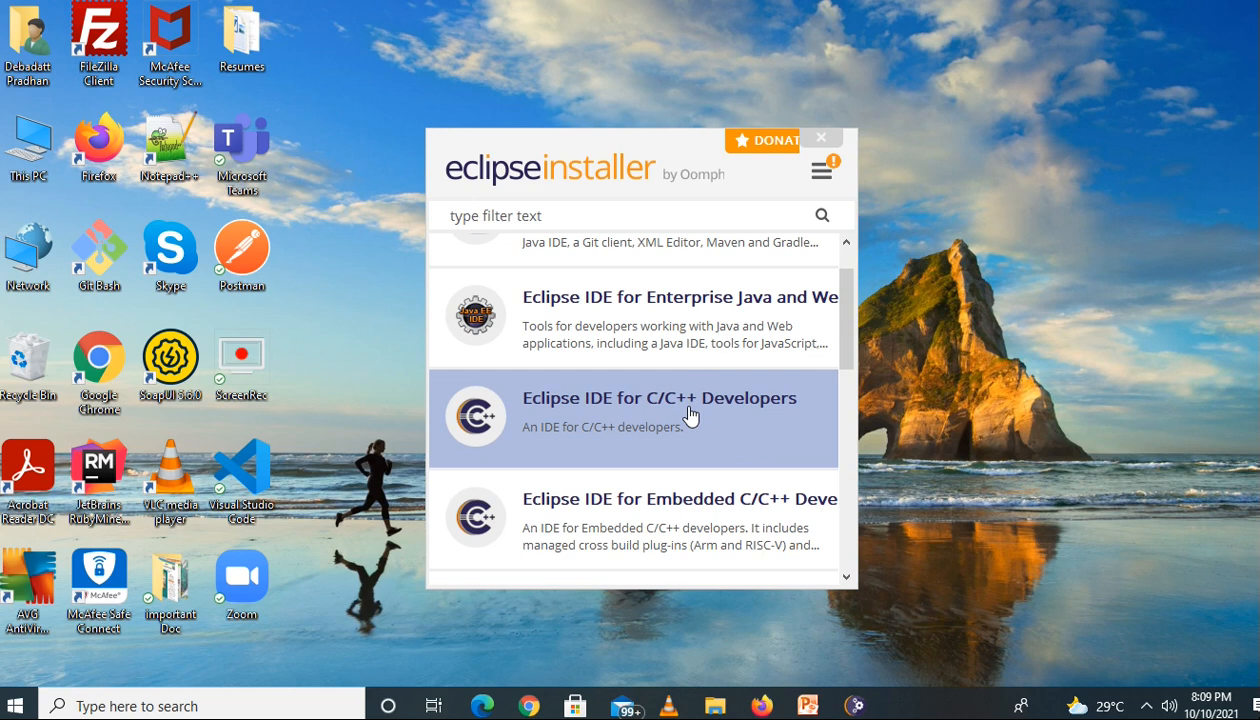
{"action": "scroll", "coordinate": [690, 413], "scroll_direction": "down", "scroll_amount": 3}
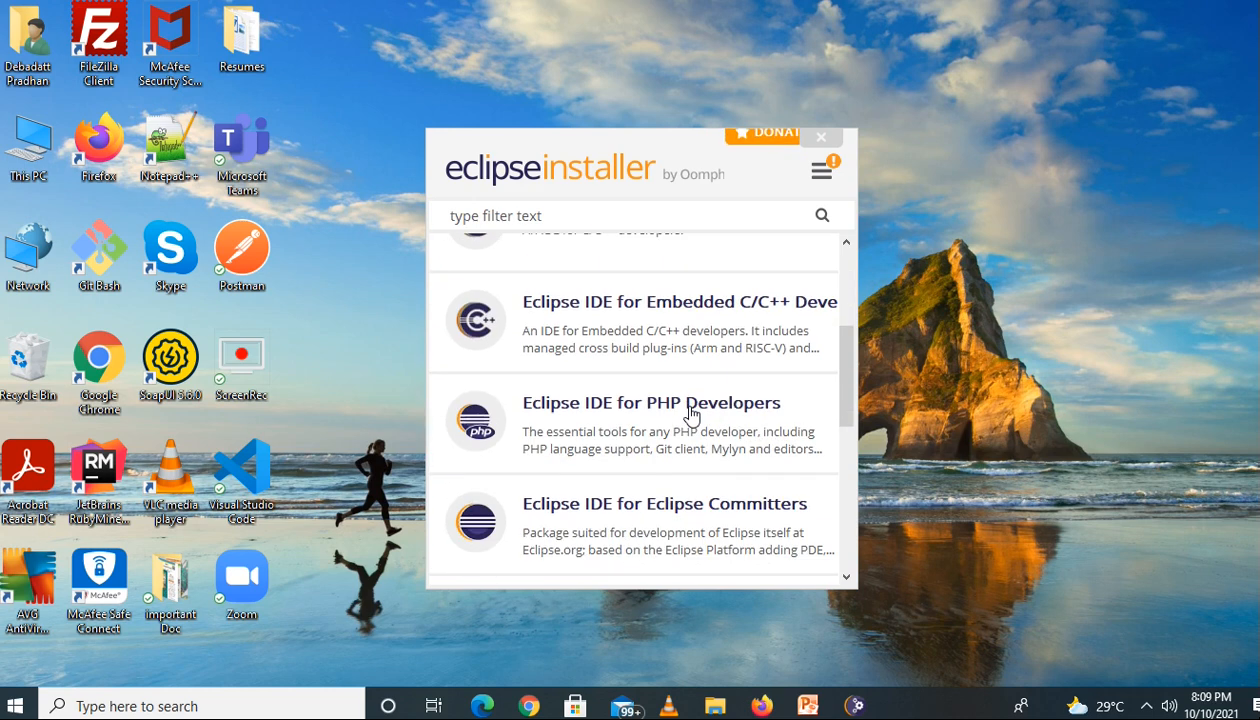
{"action": "scroll", "coordinate": [690, 413], "scroll_direction": "down", "scroll_amount": 2}
{"action": "scroll", "coordinate": [690, 413], "scroll_direction": "down", "scroll_amount": 5}
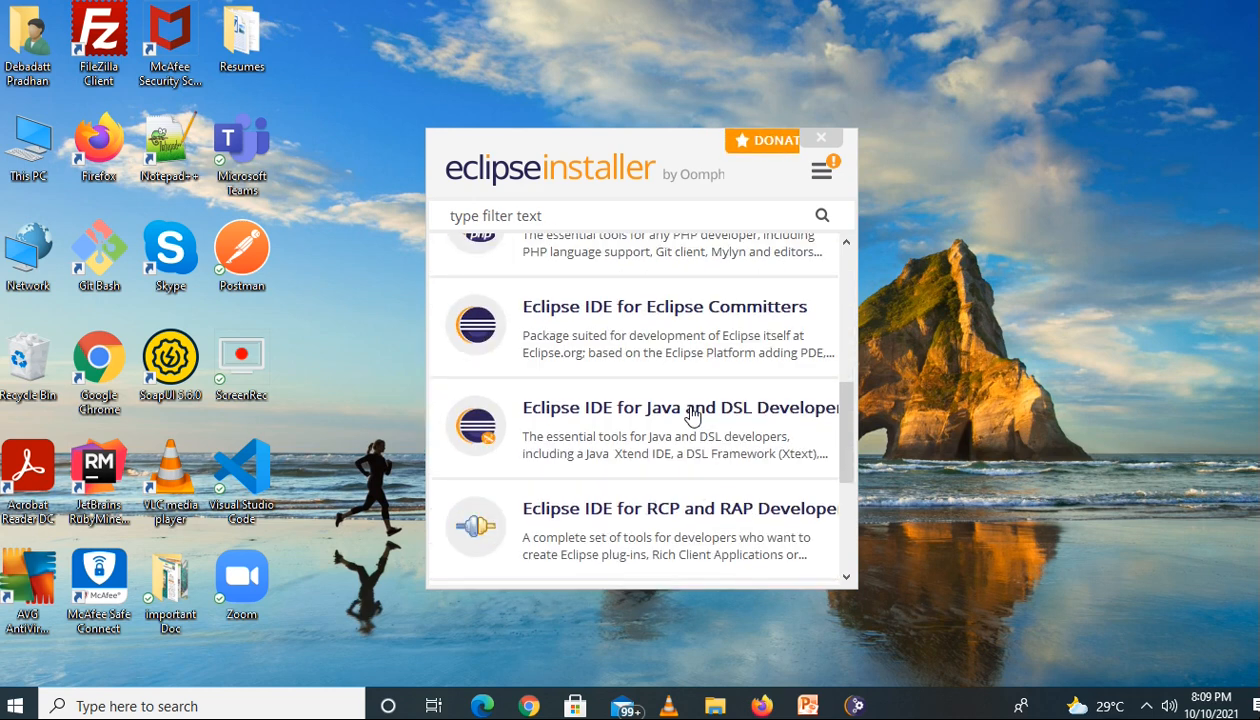
{"action": "scroll", "coordinate": [692, 413], "scroll_direction": "up", "scroll_amount": 2}
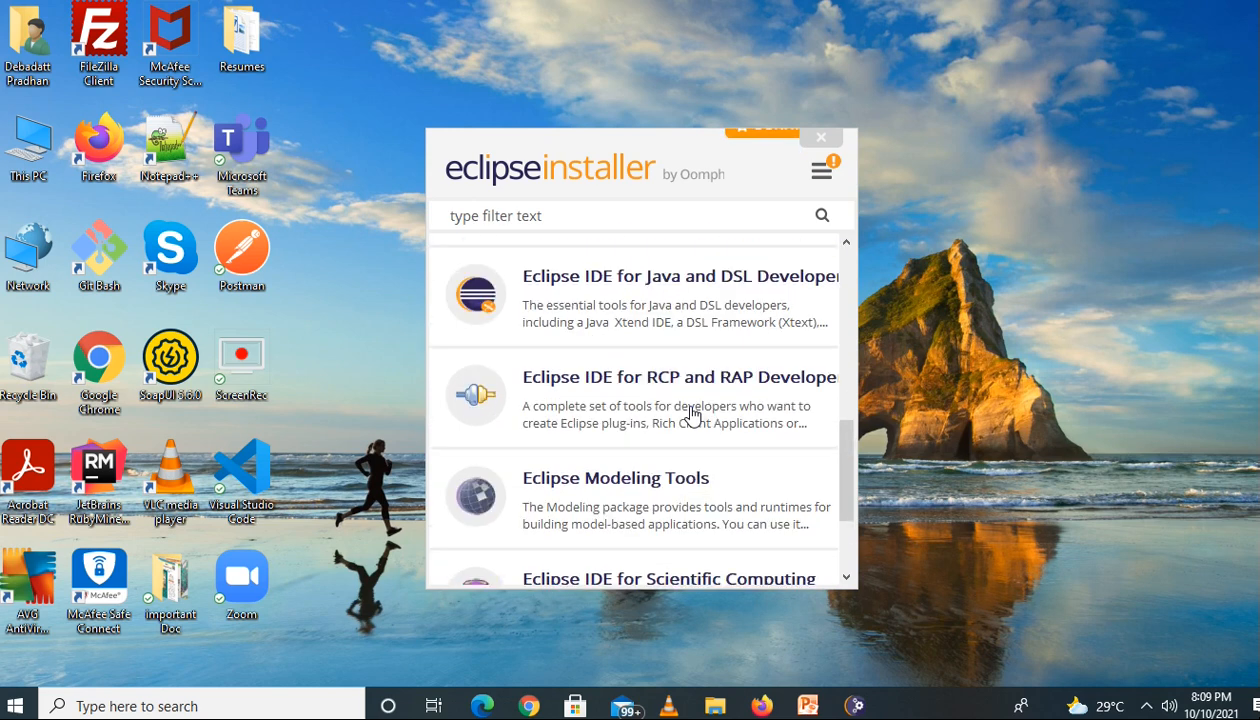
{"action": "scroll", "coordinate": [692, 413], "scroll_direction": "up", "scroll_amount": 2}
{"action": "scroll", "coordinate": [692, 410], "scroll_direction": "up", "scroll_amount": 2}
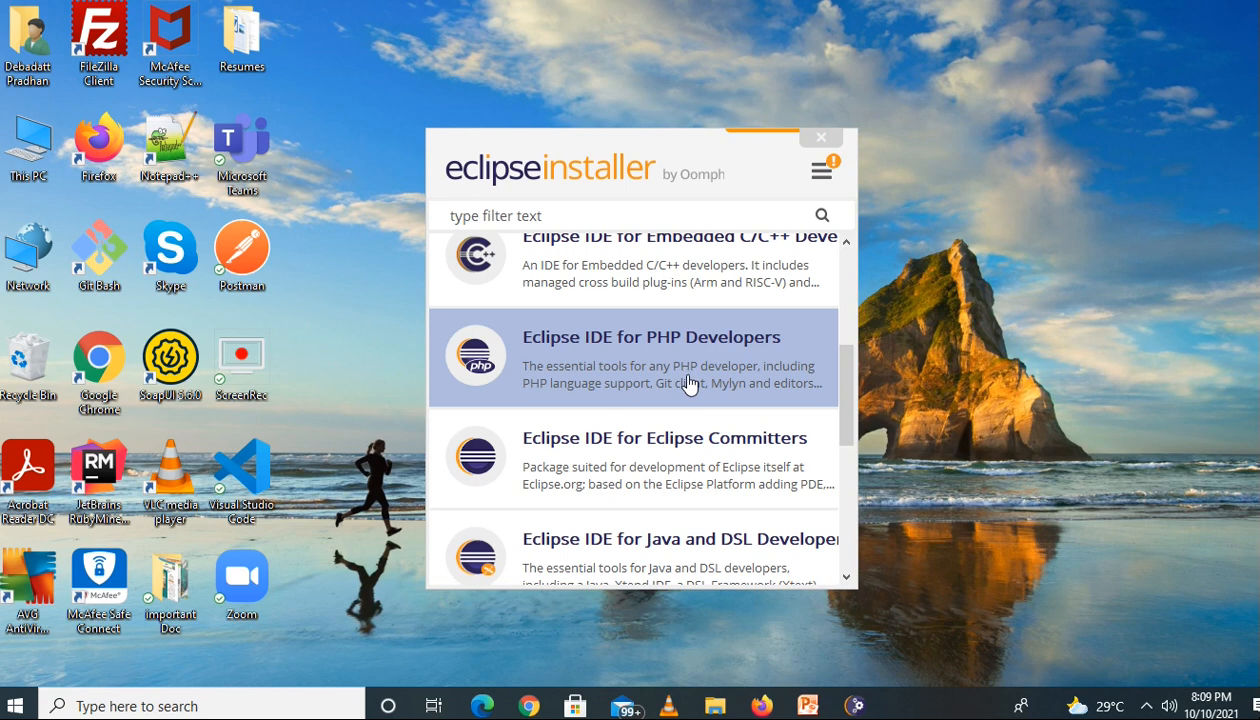
{"action": "scroll", "coordinate": [688, 383], "scroll_direction": "up", "scroll_amount": 1}
{"action": "scroll", "coordinate": [690, 383], "scroll_direction": "down", "scroll_amount": 1}
{"action": "scroll", "coordinate": [690, 383], "scroll_direction": "up", "scroll_amount": 2}
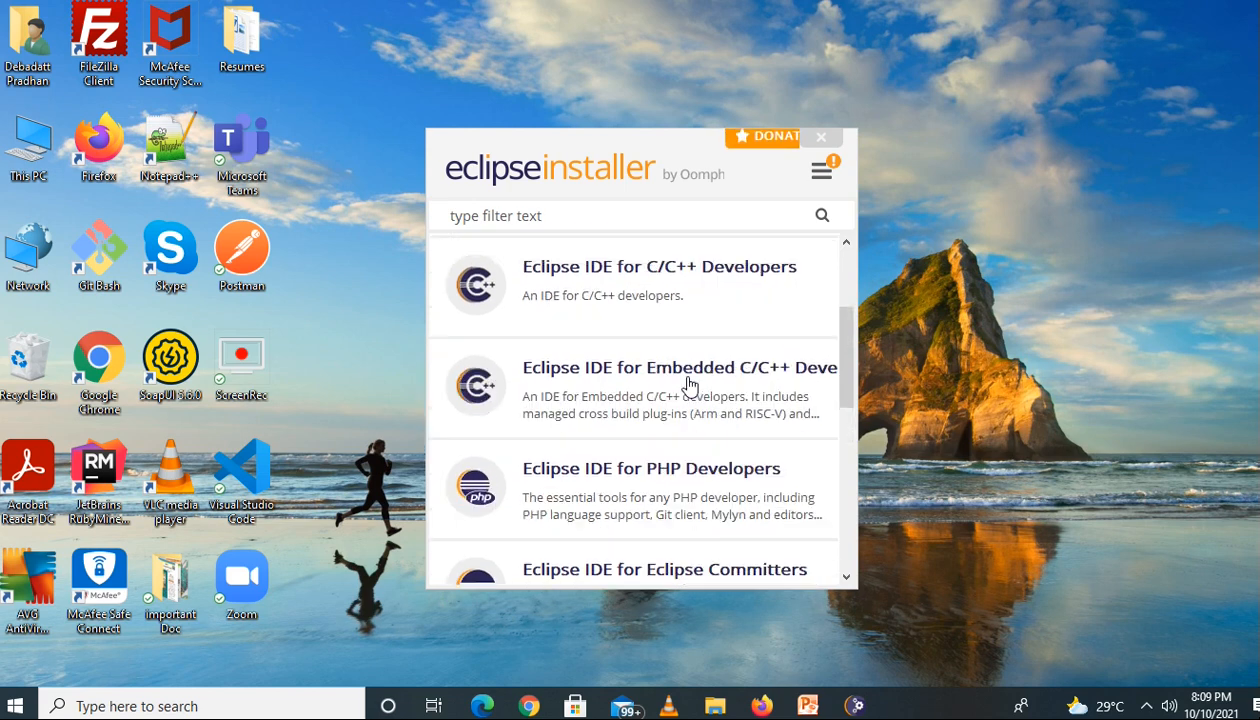
{"action": "scroll", "coordinate": [690, 385], "scroll_direction": "up", "scroll_amount": 3}
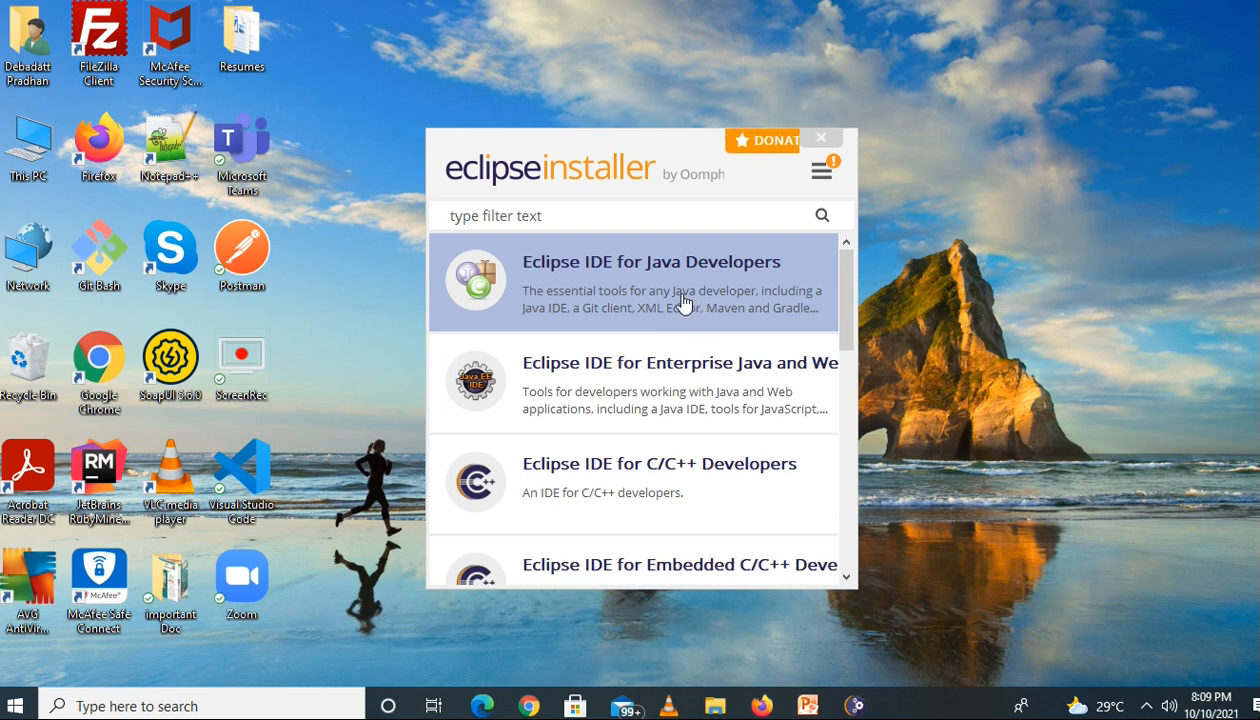
Install the Eclipse IDE for Java Developers package with its default settings, accepting the Eclipse Foundation Software User Agreement
{"action": "left_click", "coordinate": [622, 288]}
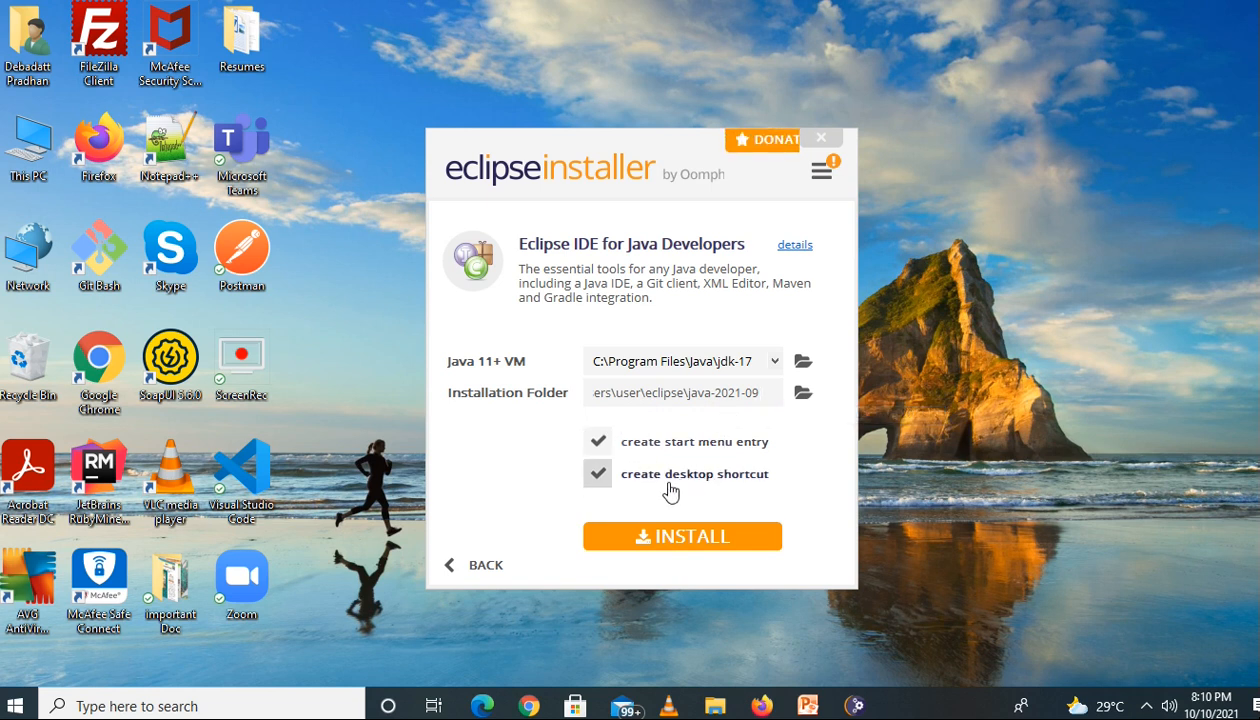
{"action": "left_click", "coordinate": [680, 543]}
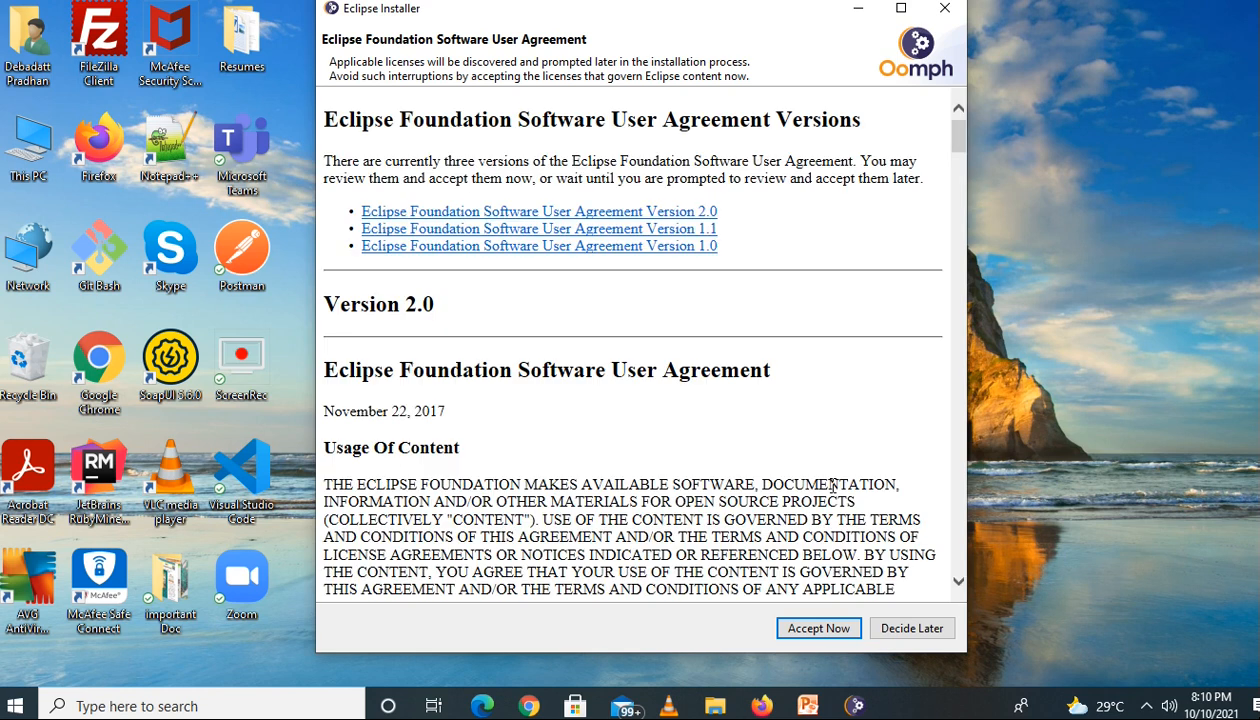
{"action": "left_click", "coordinate": [818, 630]}
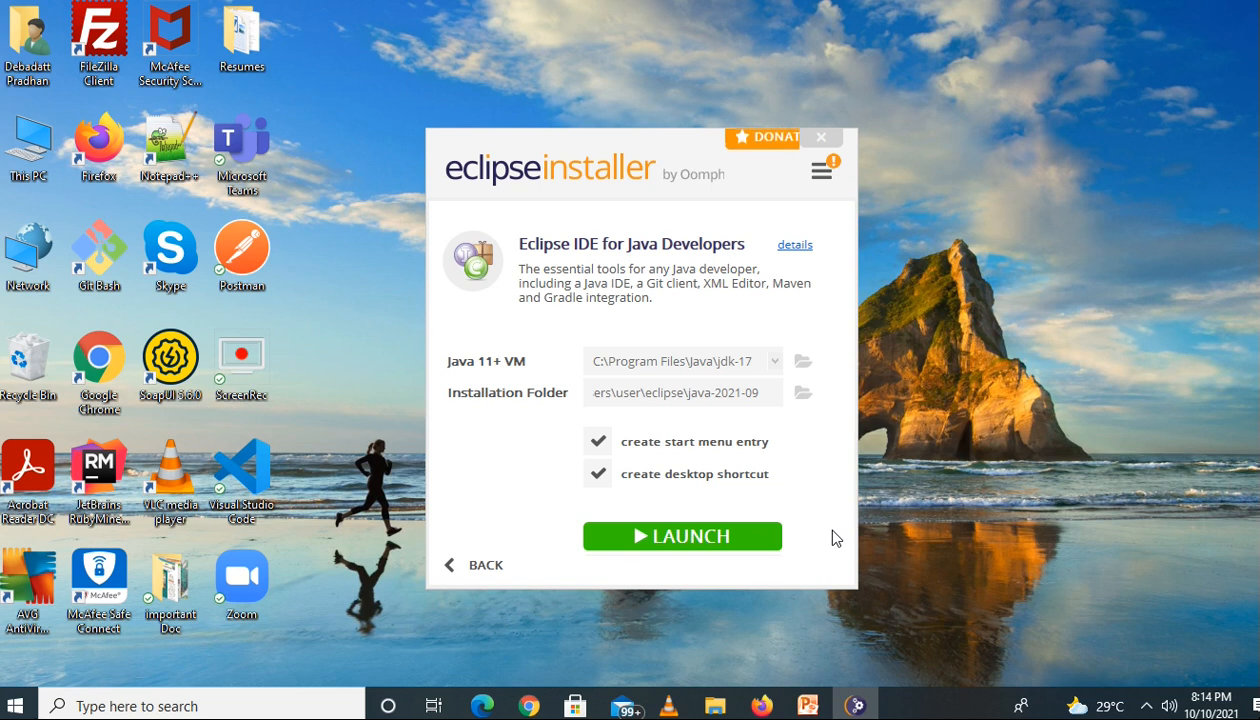
Launch the installed Eclipse IDE with C:\Users\user\eclipse-workspace as the default workspace without asking again, and maximize its window
{"action": "left_click", "coordinate": [667, 537]}
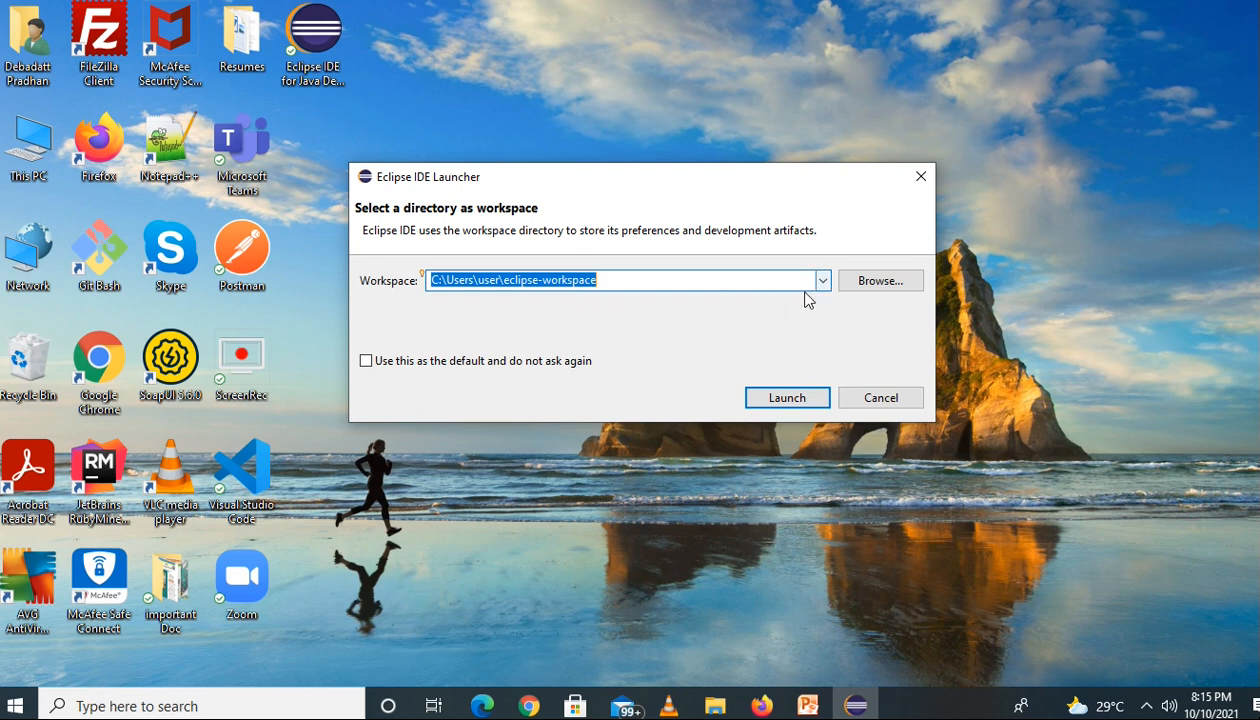
{"action": "left_click", "coordinate": [366, 363]}
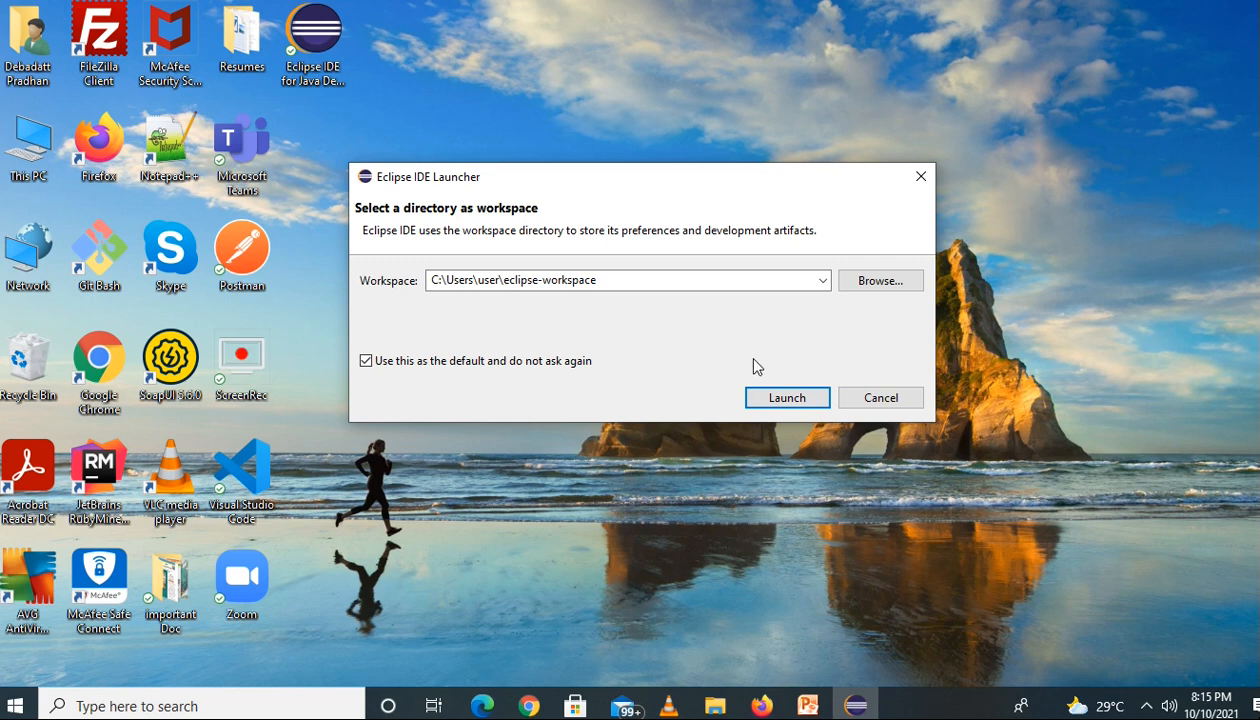
{"action": "left_click", "coordinate": [785, 398]}
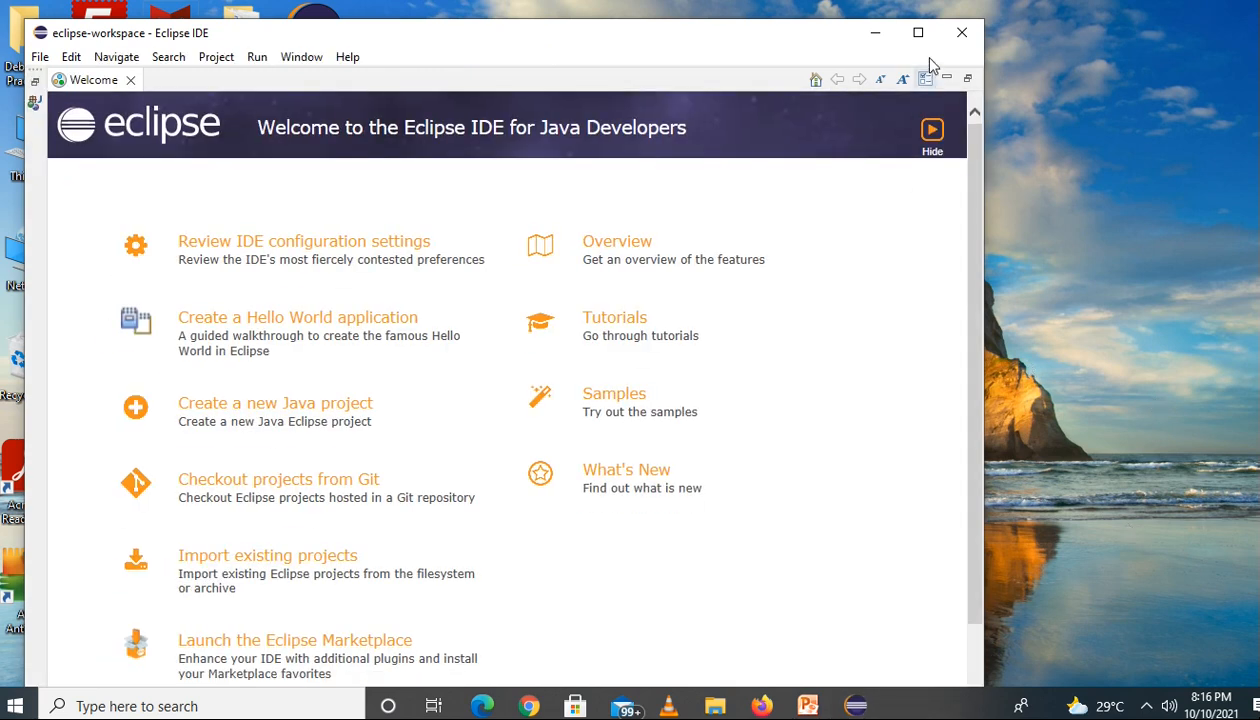
{"action": "left_click", "coordinate": [918, 32]}
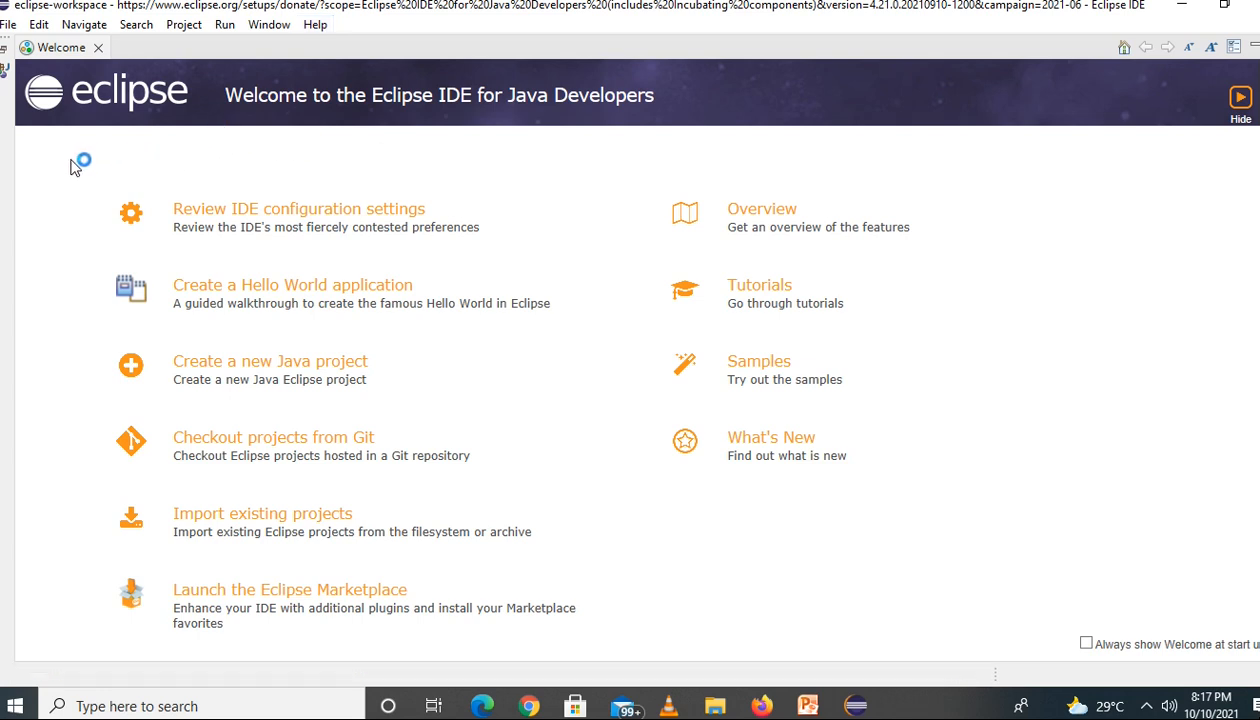
Start a new Java project named HelloWorld and proceed to its Java build settings
{"action": "left_click", "coordinate": [8, 25]}
{"action": "mouse_move", "coordinate": [48, 47]}
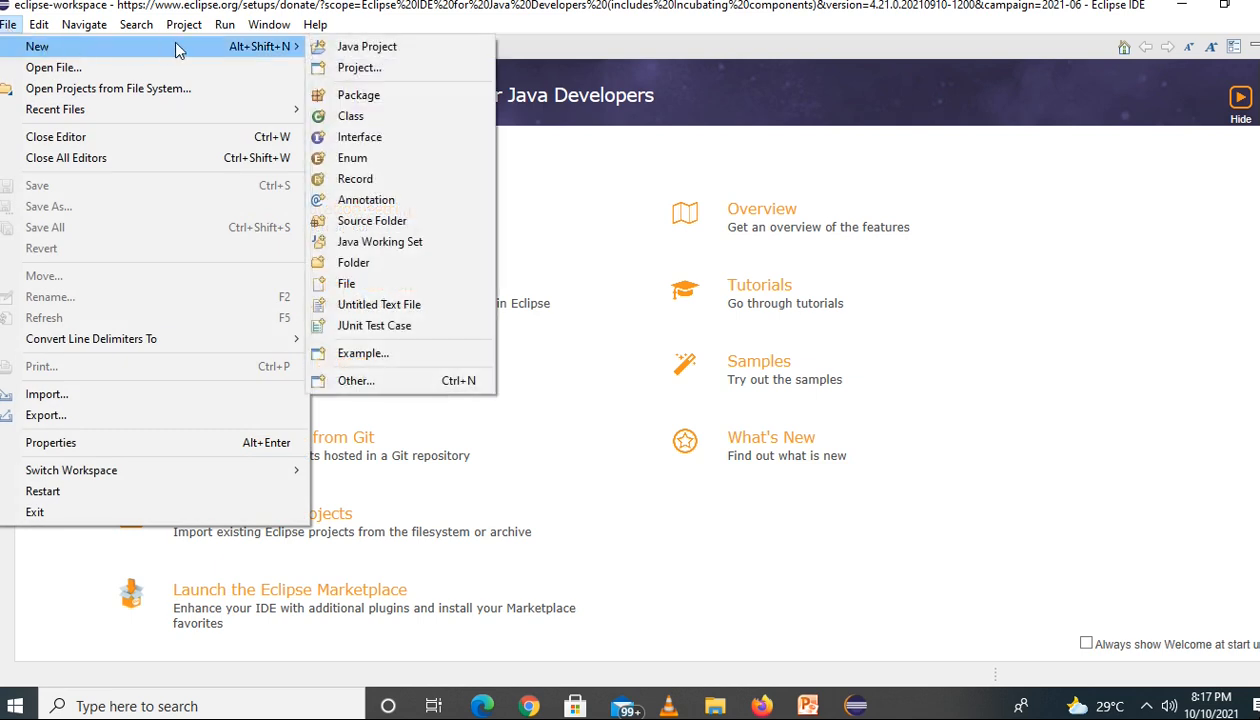
{"action": "left_click", "coordinate": [368, 48]}
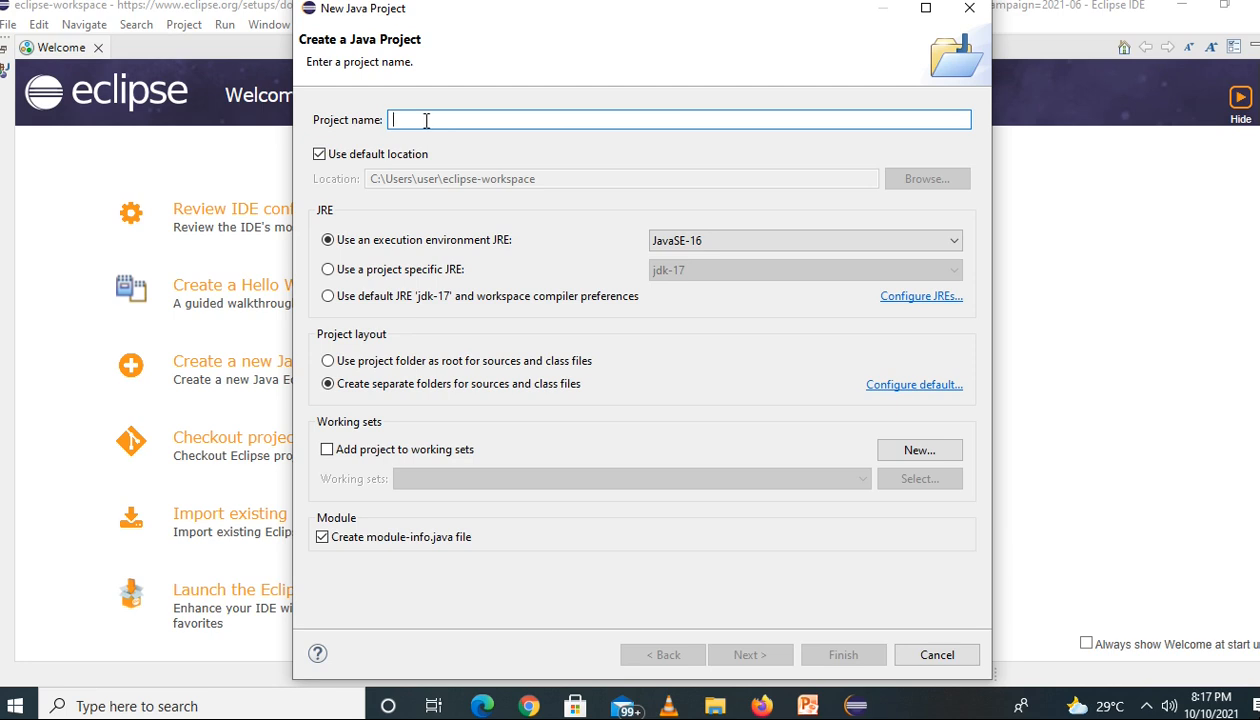
{"action": "type", "text": "he"}
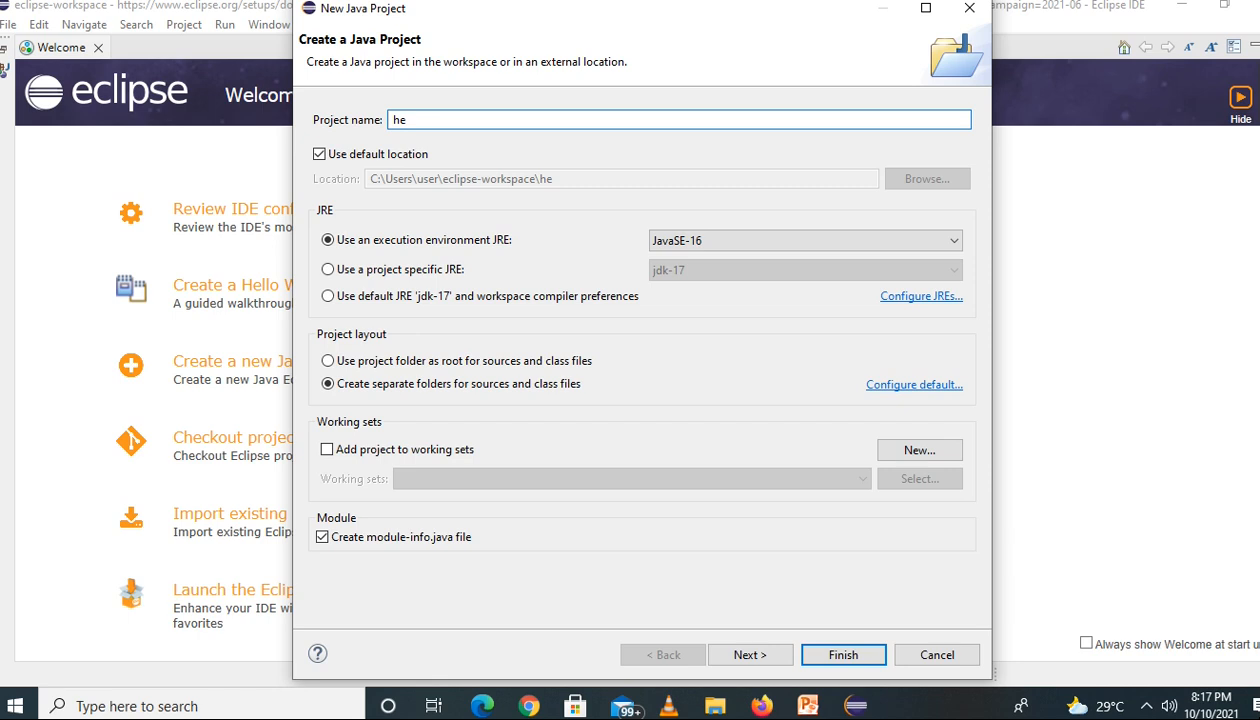
{"action": "key", "text": "BackSpace"}
{"action": "key", "text": "BackSpace"}
{"action": "type", "text": "H"}
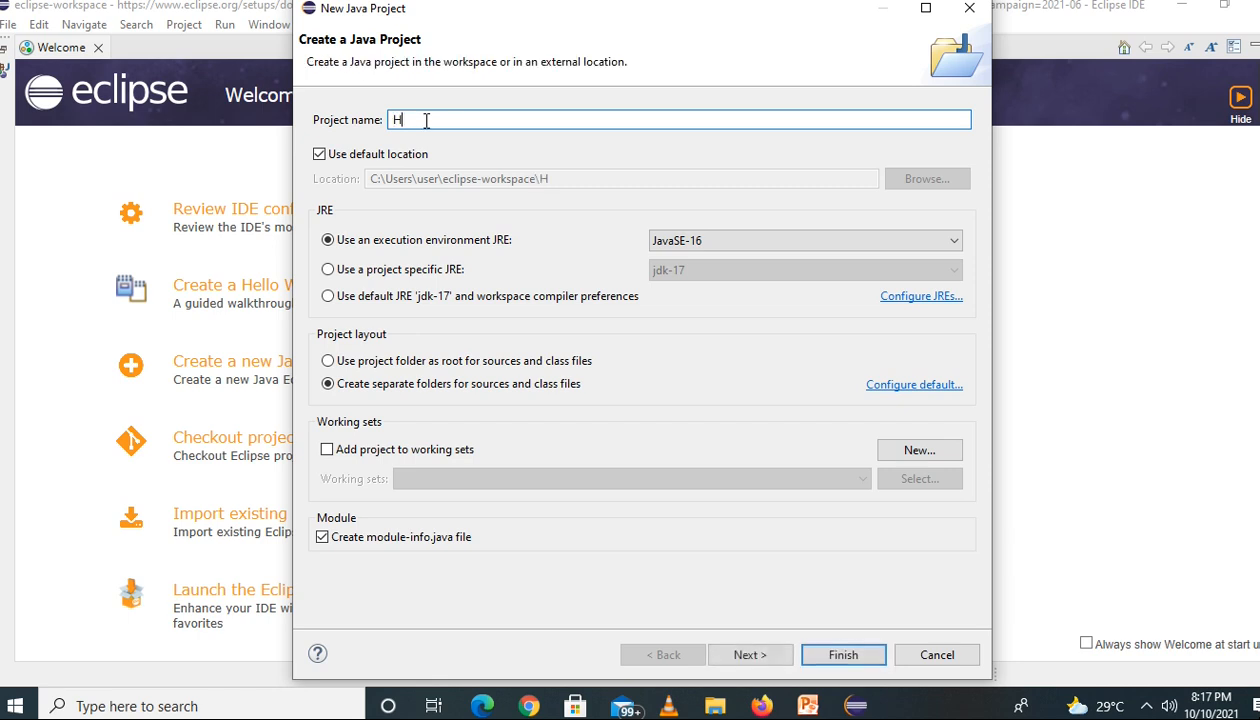
{"action": "type", "text": "ello"}
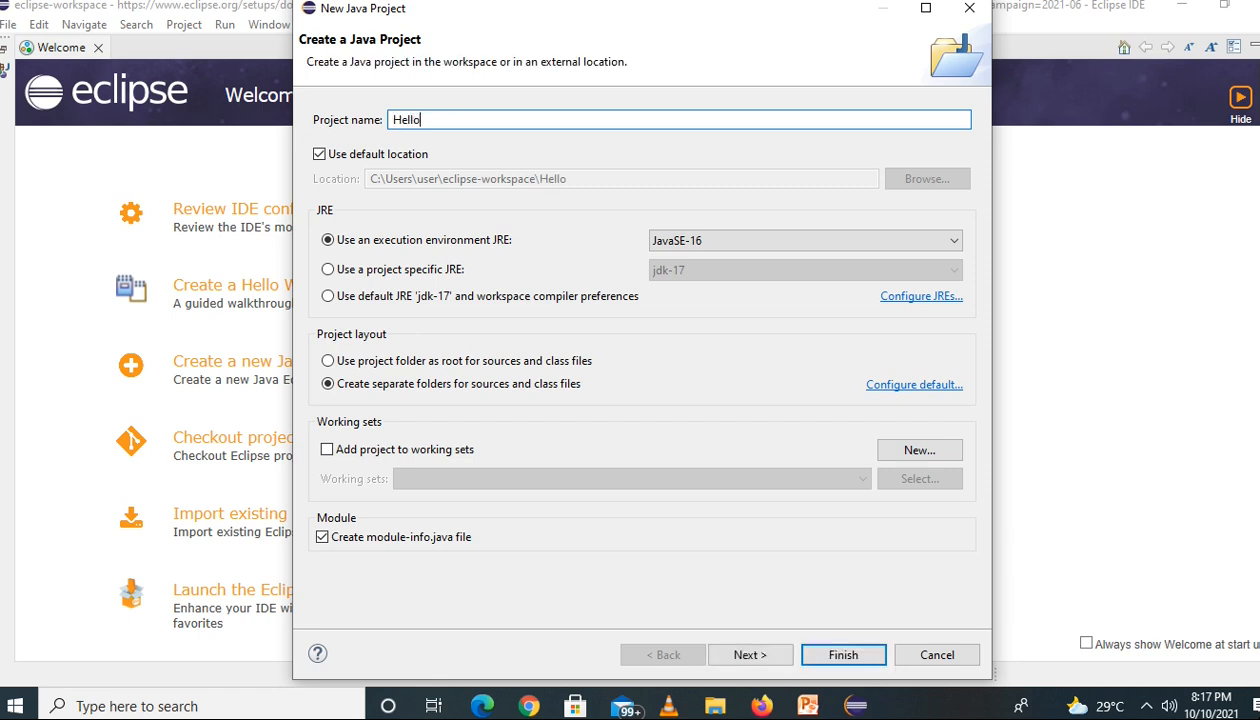
{"action": "type", "text": "World"}
{"action": "left_click", "coordinate": [757, 657]}
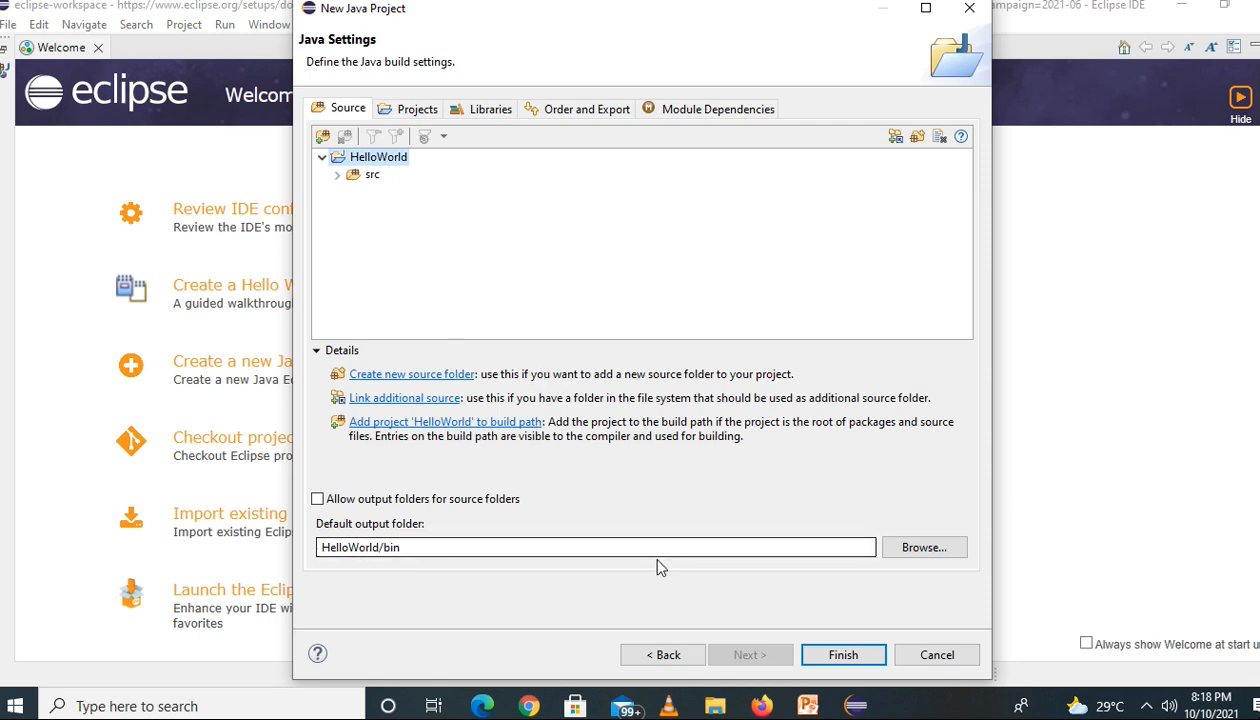
Finish the HelloWorld project with a module-info.java file for module HelloWorld, and restore the workbench views from behind the Welcome page
{"action": "left_click", "coordinate": [841, 658]}
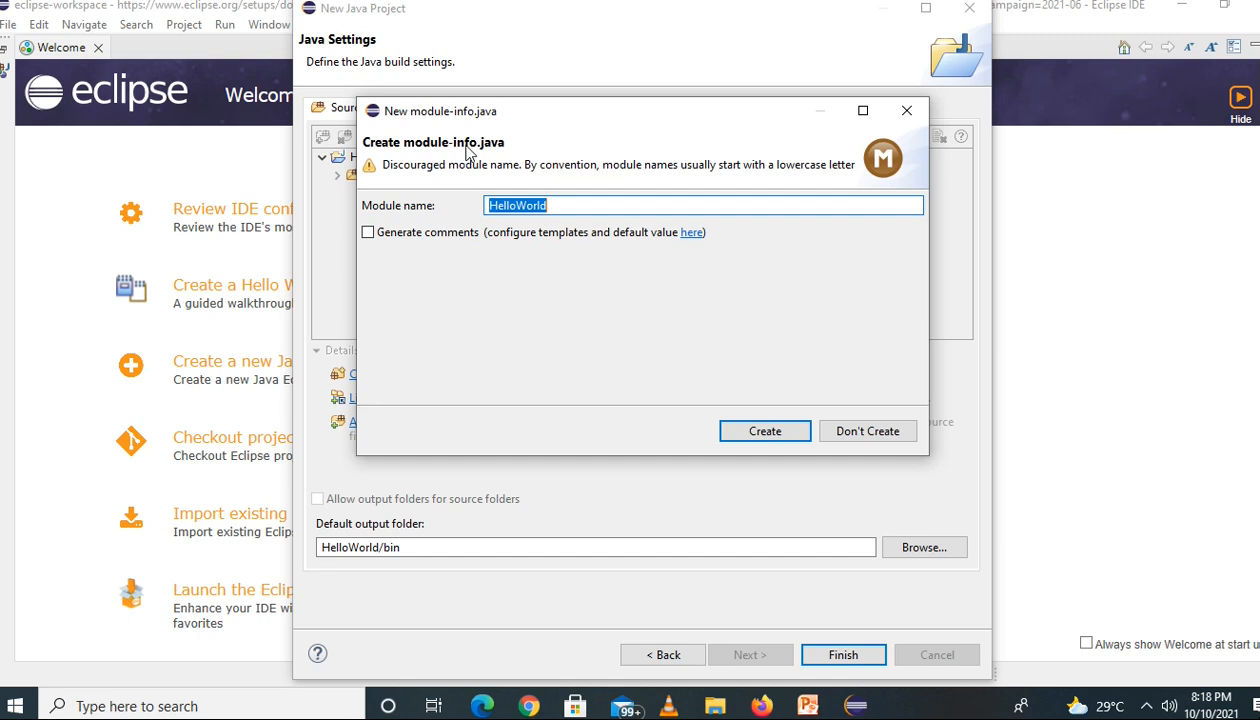
{"action": "left_click", "coordinate": [766, 442]}
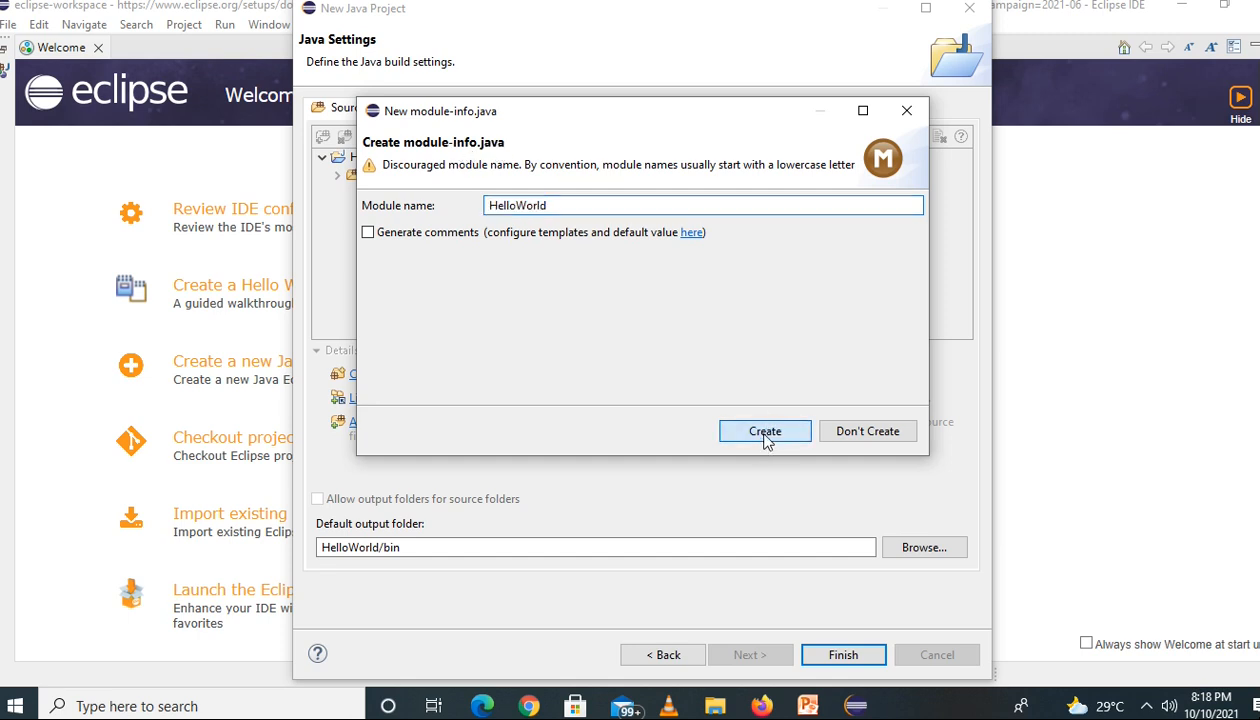
{"action": "left_click", "coordinate": [765, 438]}
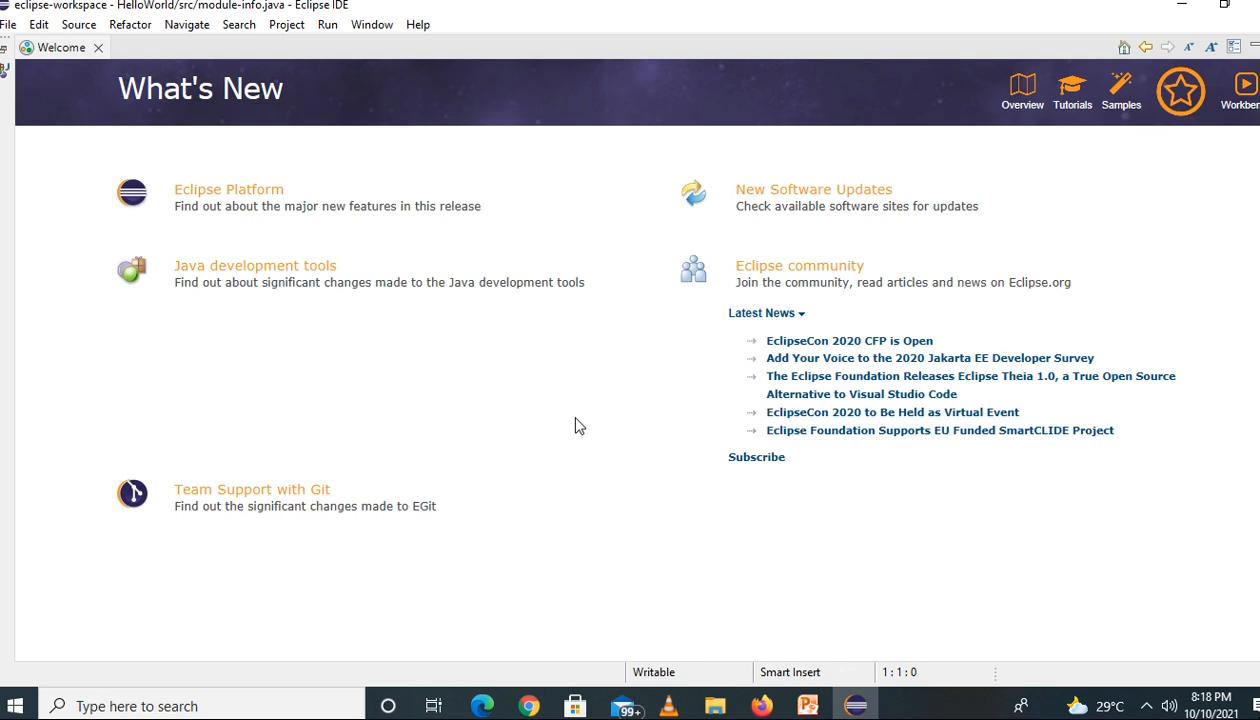
{"action": "left_click", "coordinate": [4, 52]}
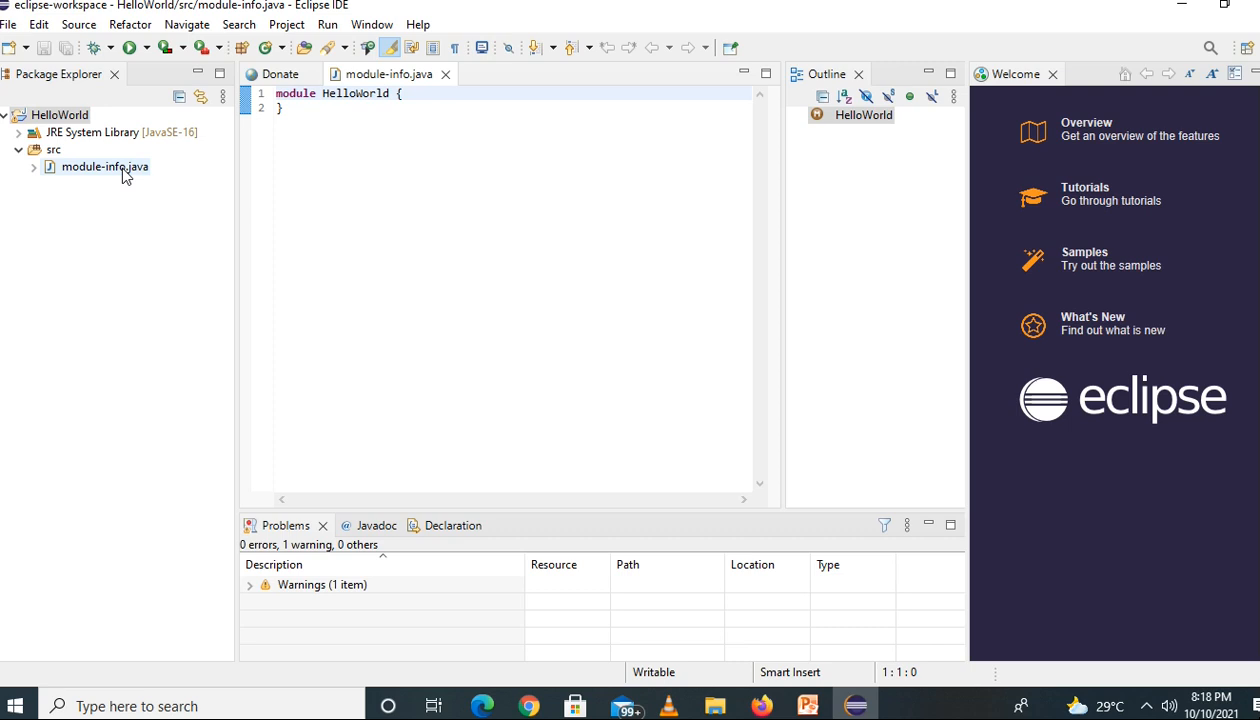
Delete the module-info.java file from the src folder of the HelloWorld project
{"action": "left_click", "coordinate": [113, 170]}
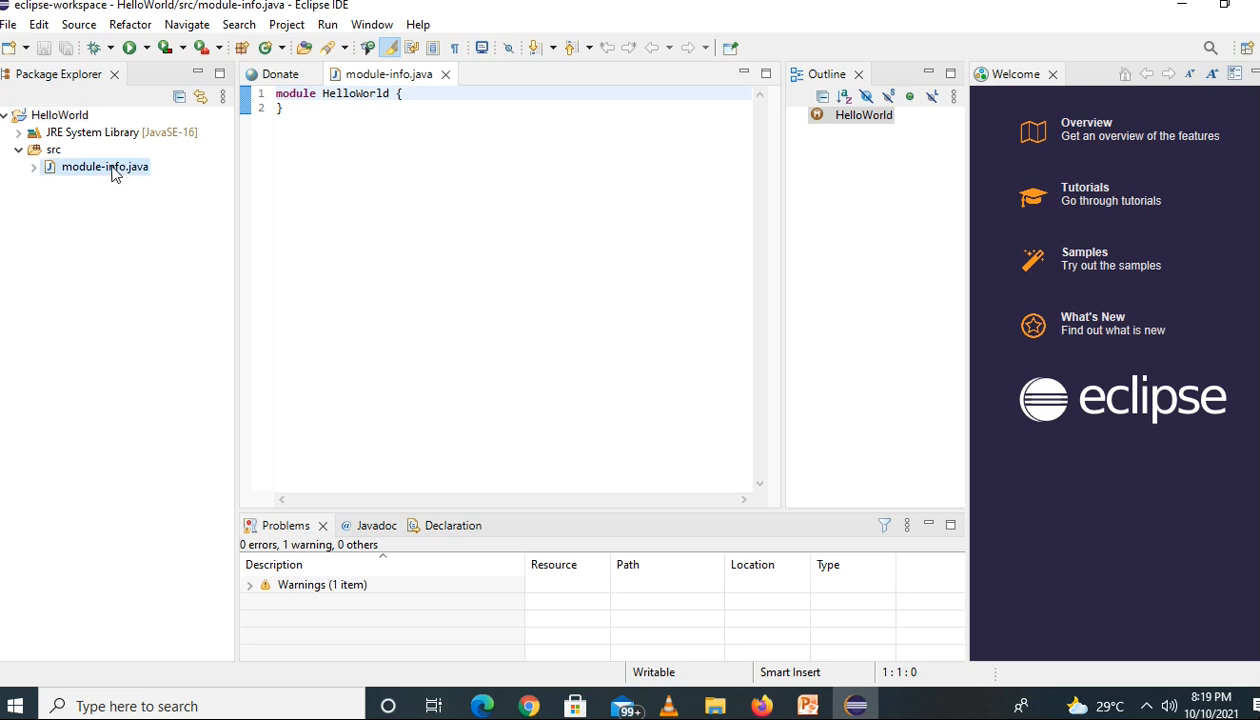
{"action": "right_click", "coordinate": [113, 172]}
{"action": "key", "text": "Escape"}
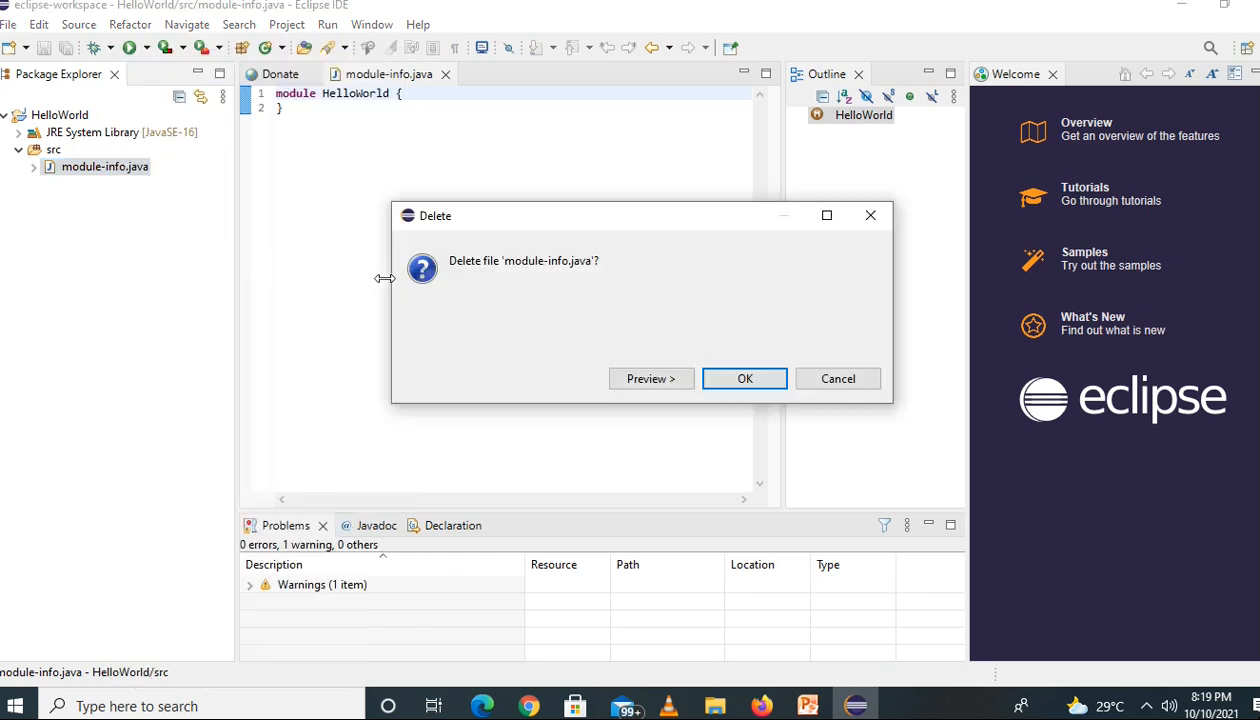
{"action": "left_click", "coordinate": [727, 377]}
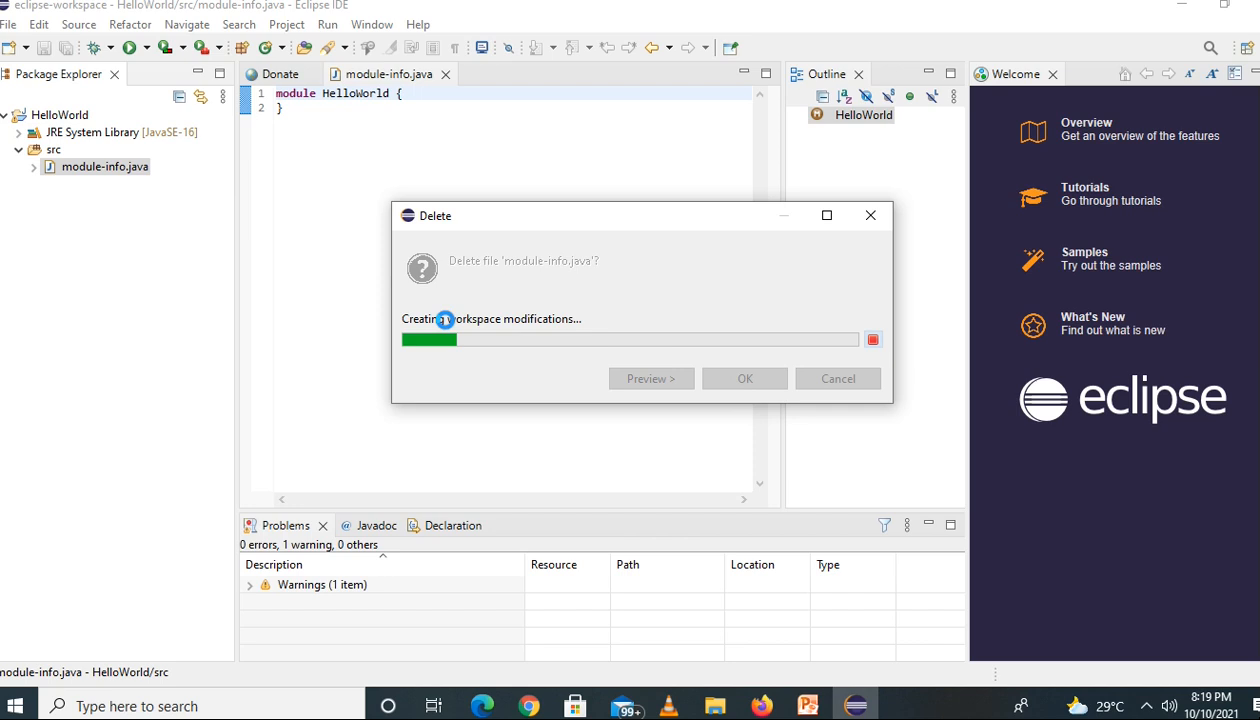
Create a public class named HelloWorld in the src folder's default package, with a public static void main(String[] args) stub
{"action": "right_click", "coordinate": [48, 158]}
{"action": "mouse_move", "coordinate": [170, 121]}
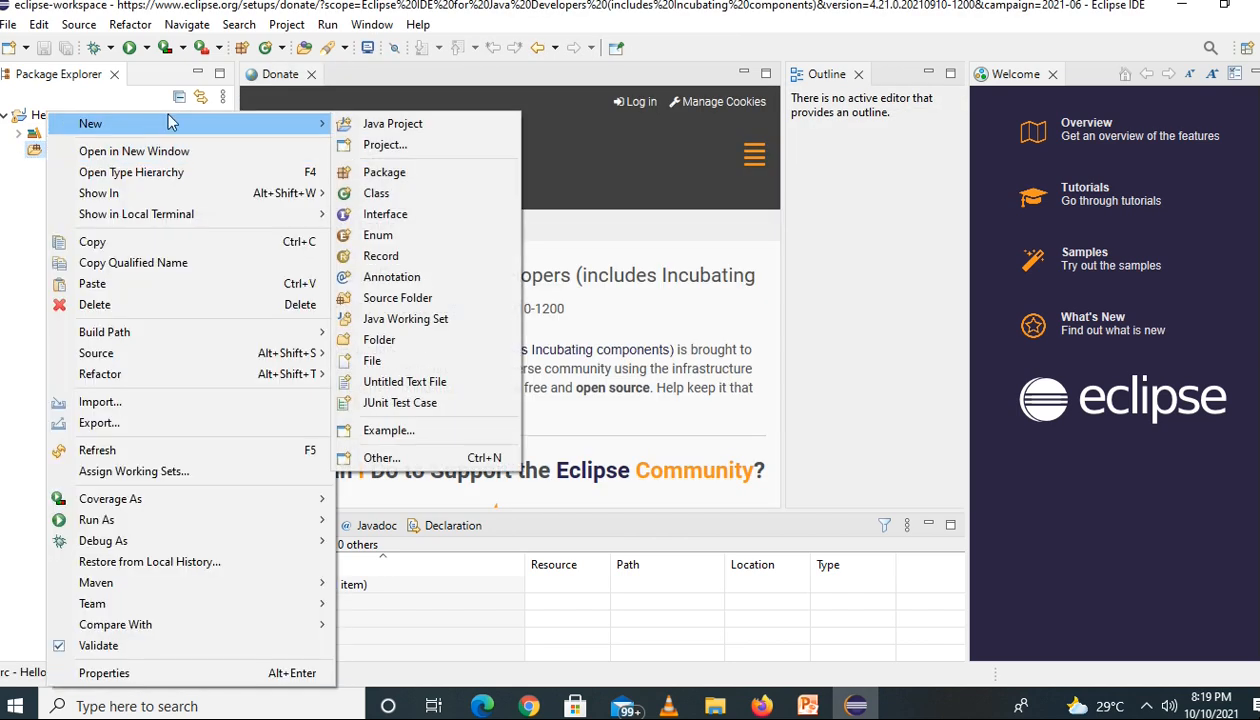
{"action": "left_click", "coordinate": [460, 193]}
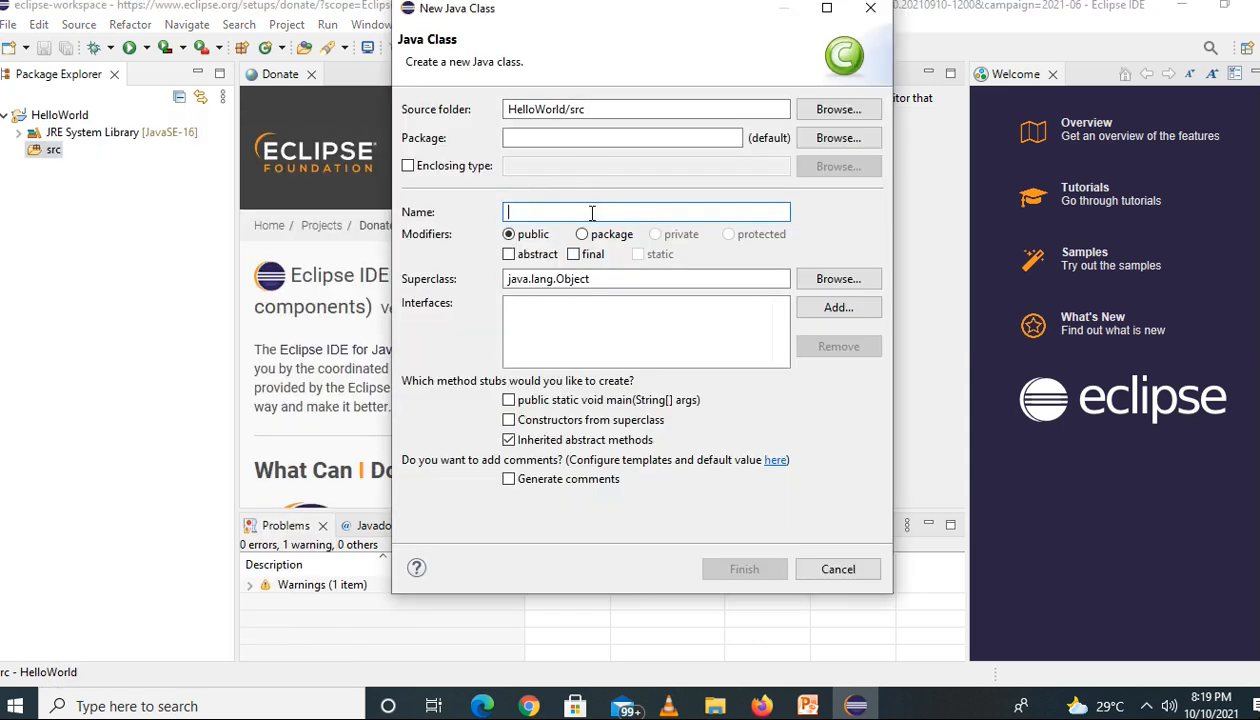
{"action": "type", "text": "H"}
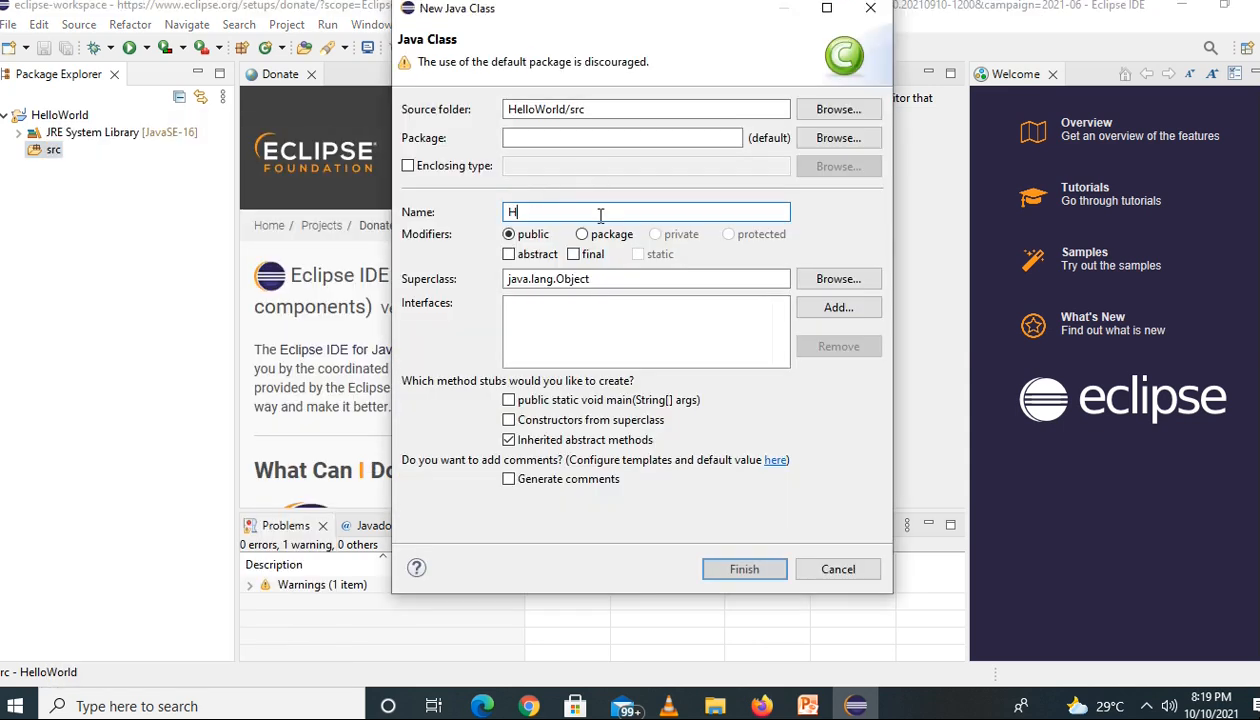
{"action": "type", "text": "elloW"}
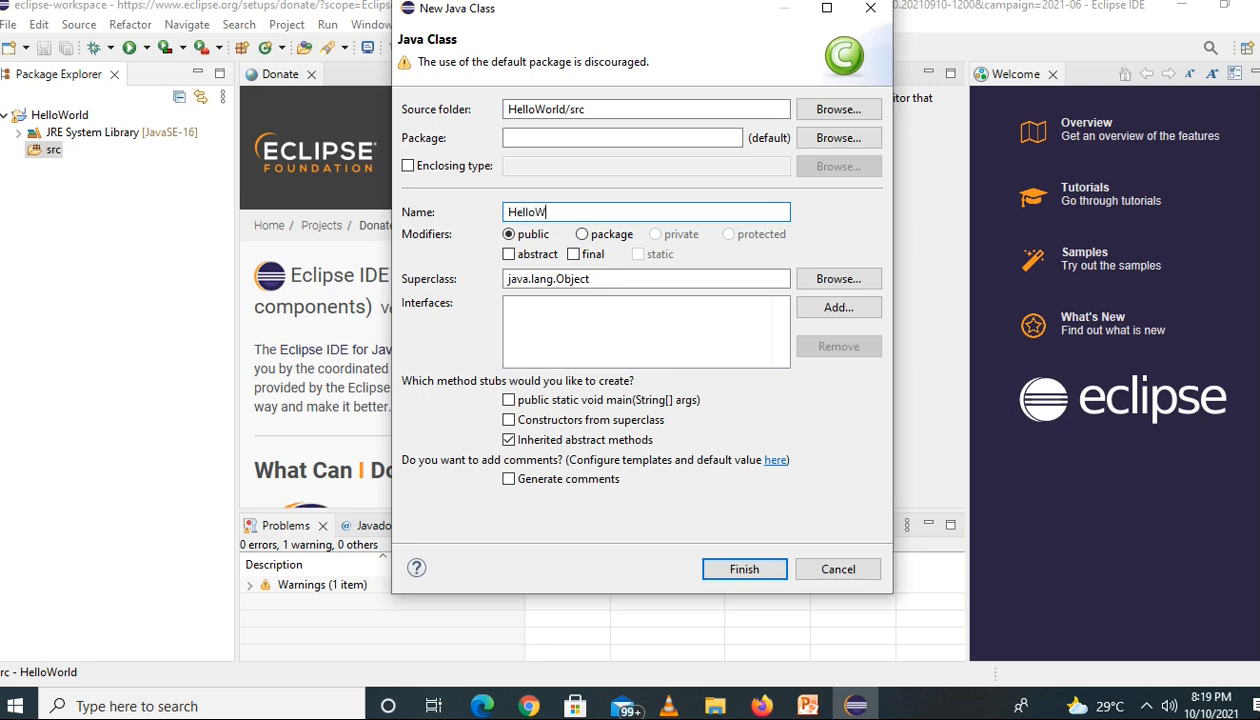
{"action": "type", "text": "orlf"}
{"action": "key", "text": "BackSpace"}
{"action": "type", "text": "d"}
{"action": "left_click", "coordinate": [510, 401]}
{"action": "left_click", "coordinate": [745, 569]}
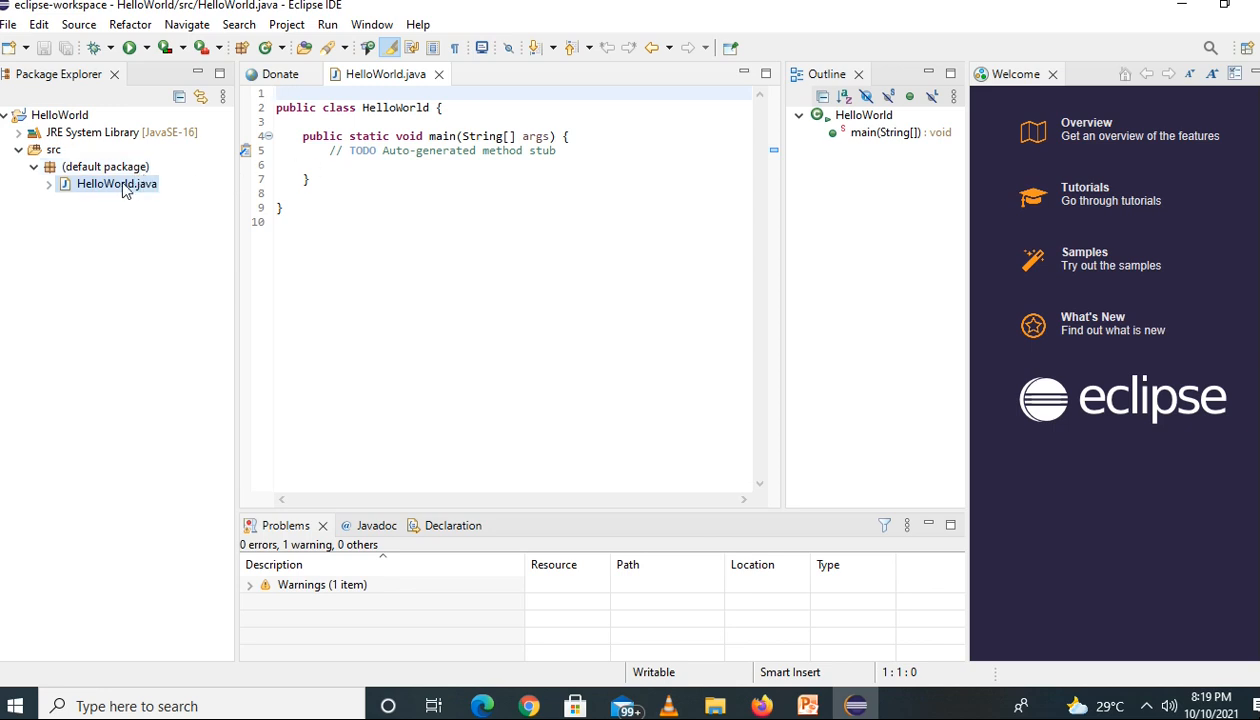
Replace the auto-generated TODO comment in the main method with an empty System.out.println(); statement
{"action": "left_click_drag", "start_coordinate": [329, 150], "coordinate": [588, 152]}
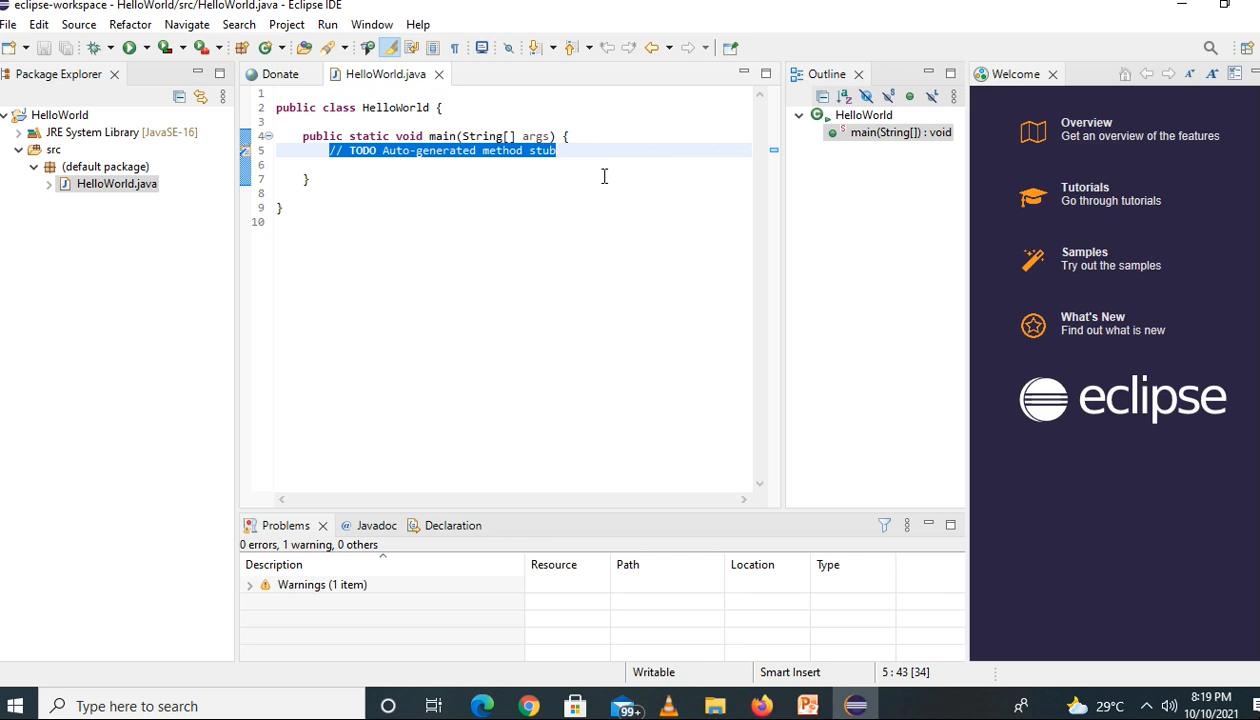
{"action": "key", "text": "Delete"}
{"action": "type", "text": "SyS"}
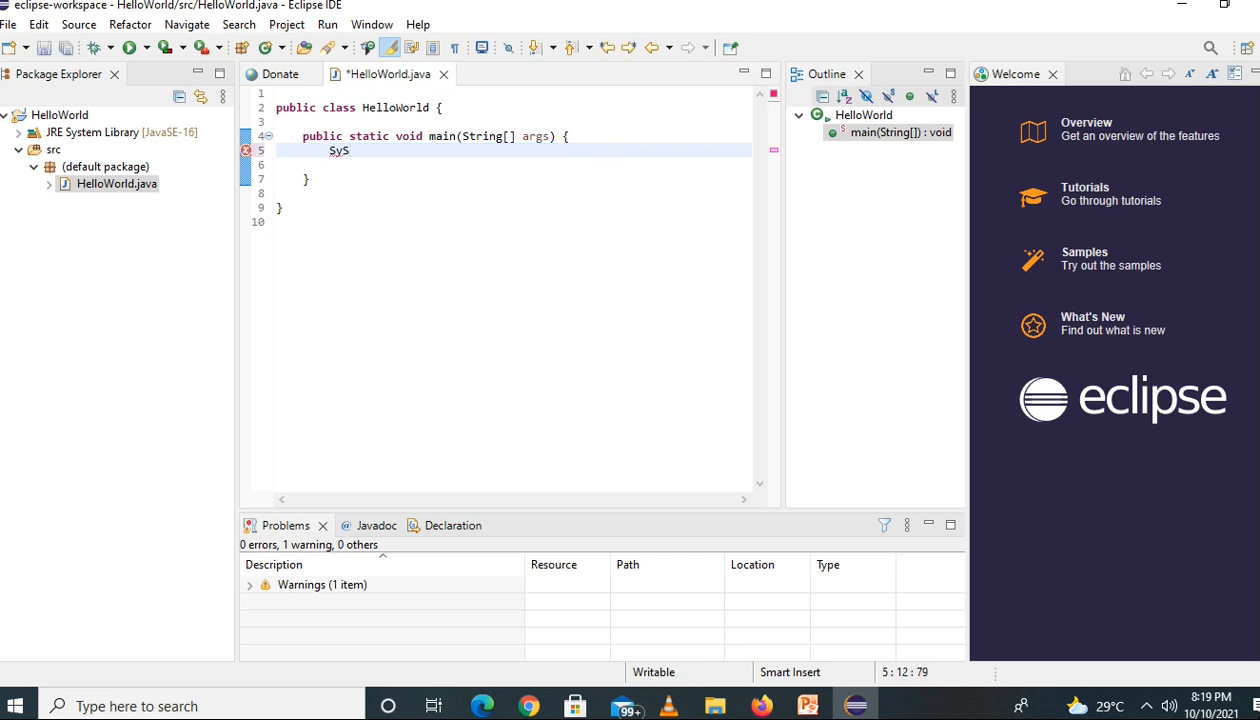
{"action": "key", "text": "BackSpace"}
{"action": "type", "text": "so"}
{"action": "key", "text": "ctrl+space"}
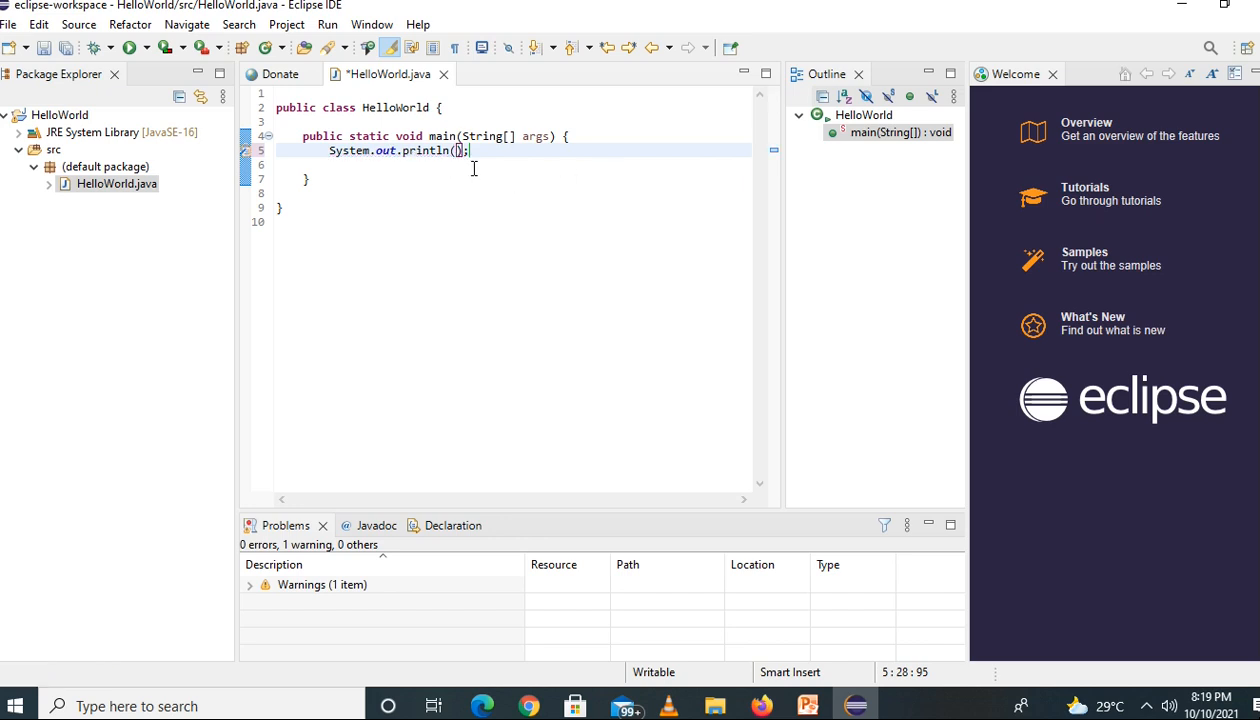
Add the string "Hello World!" as the println argument and save HelloWorld.java
{"action": "type", "text": "\"Hello World!"}
{"action": "key", "text": "ctrl+s"}
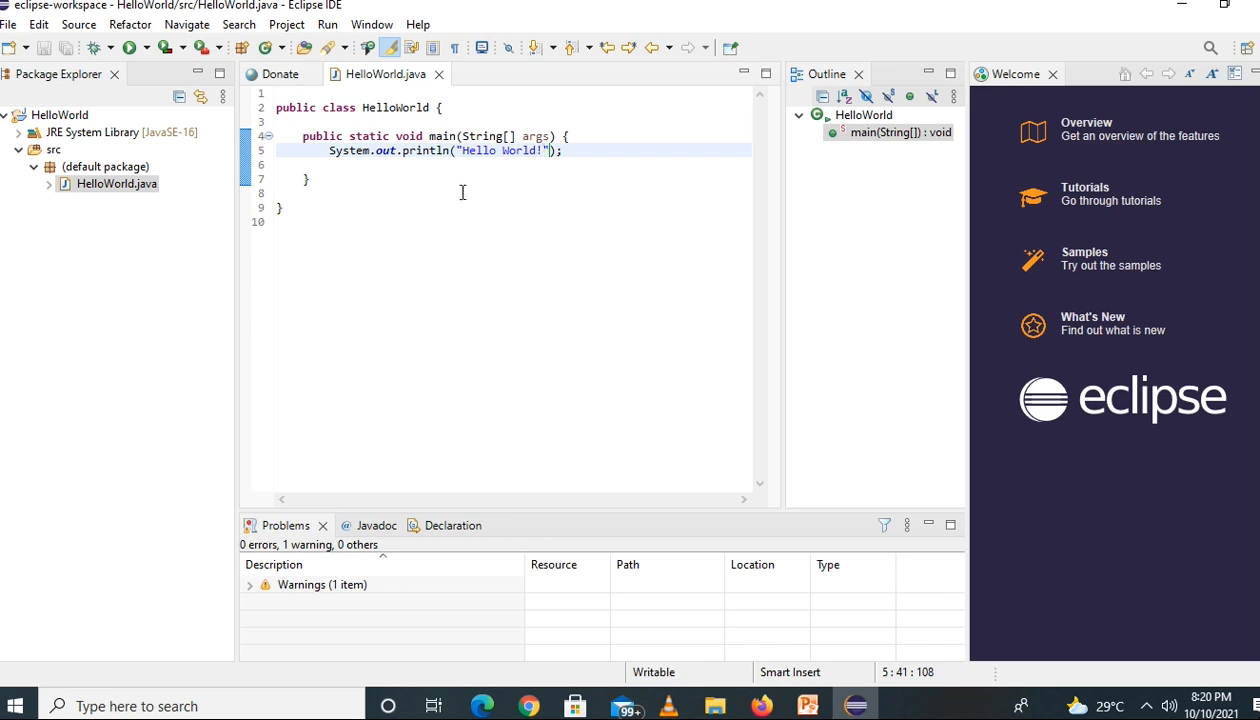
Run the HelloWorld program and check its output in the console
{"action": "left_click", "coordinate": [129, 48]}
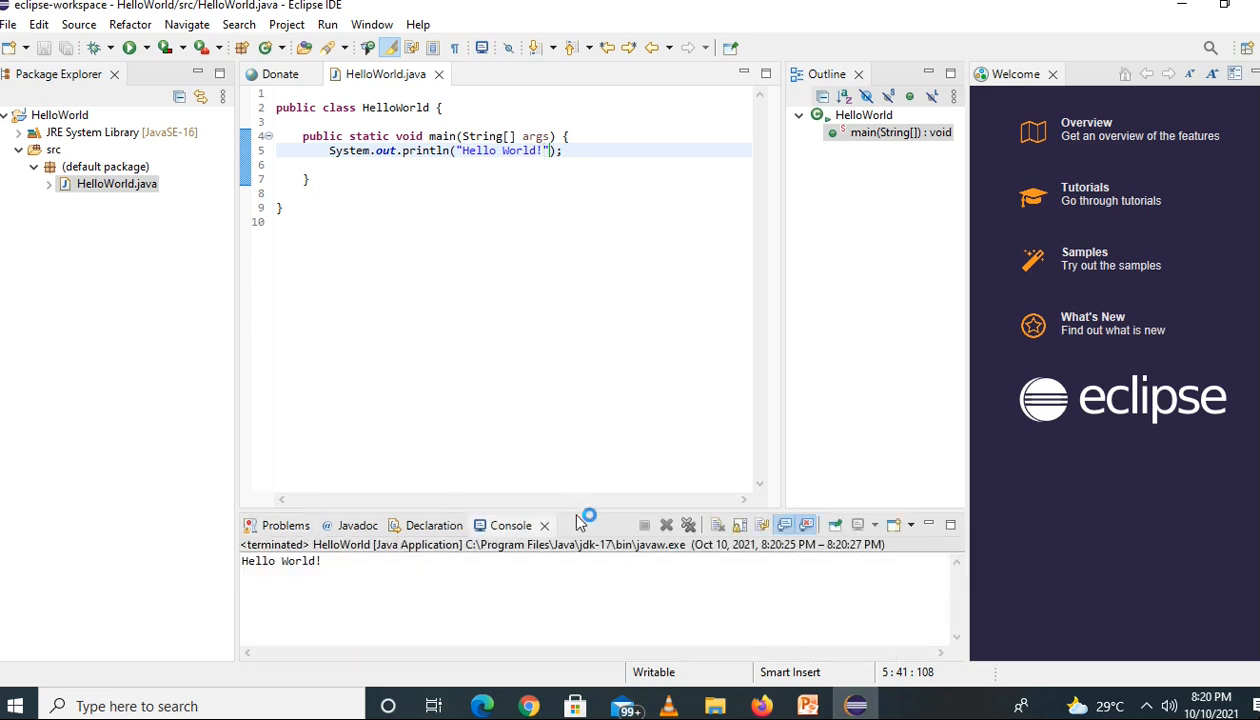
{"action": "left_click_drag", "start_coordinate": [331, 562], "coordinate": [232, 553]}
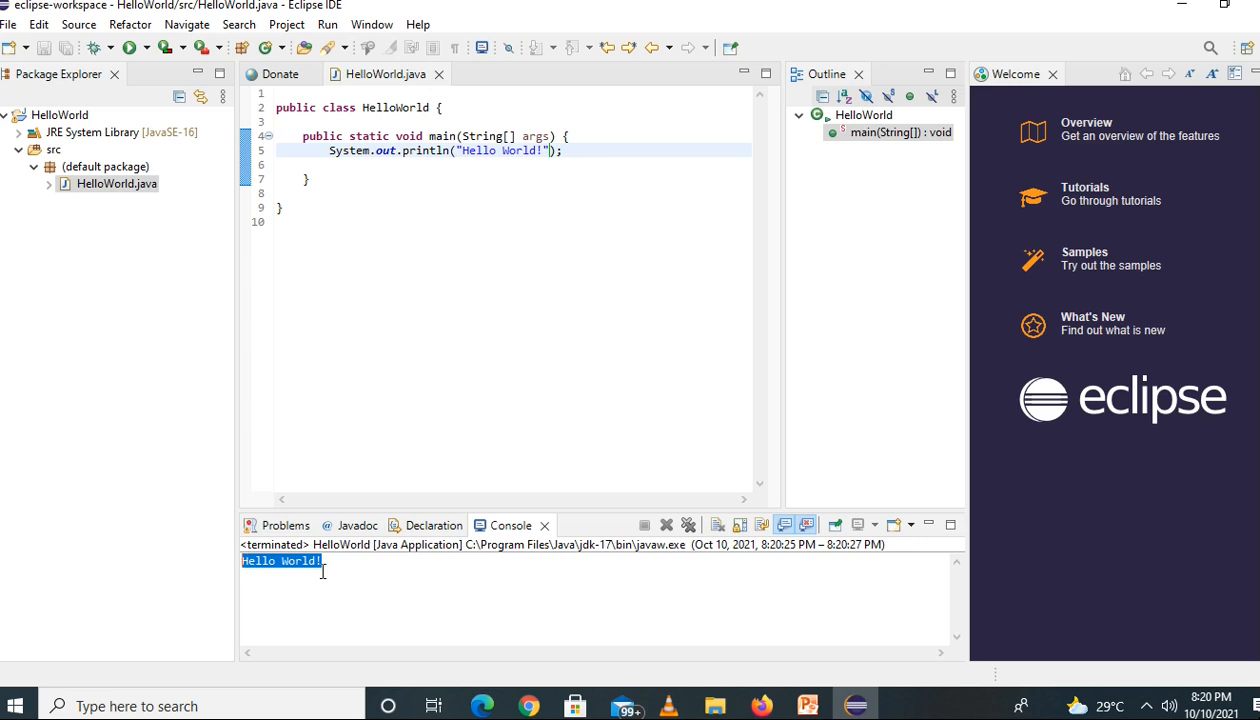
{"action": "left_click", "coordinate": [383, 575]}
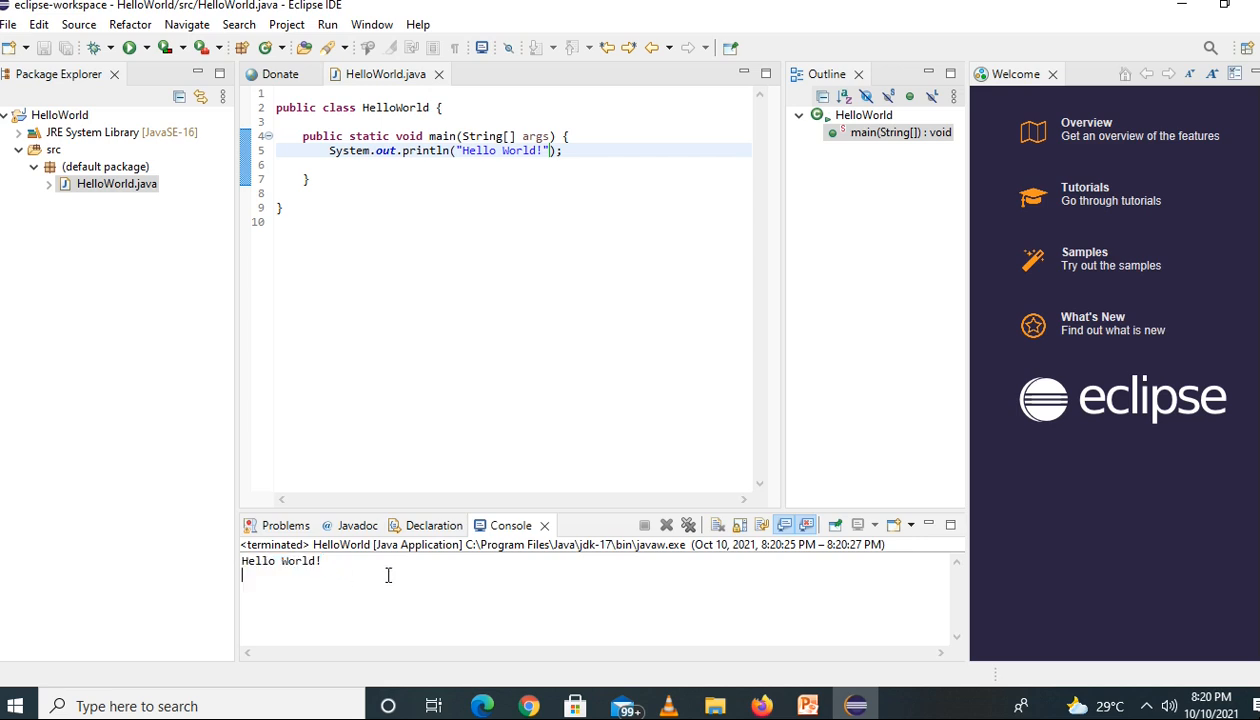
{"action": "left_click_drag", "start_coordinate": [338, 563], "coordinate": [234, 550]}
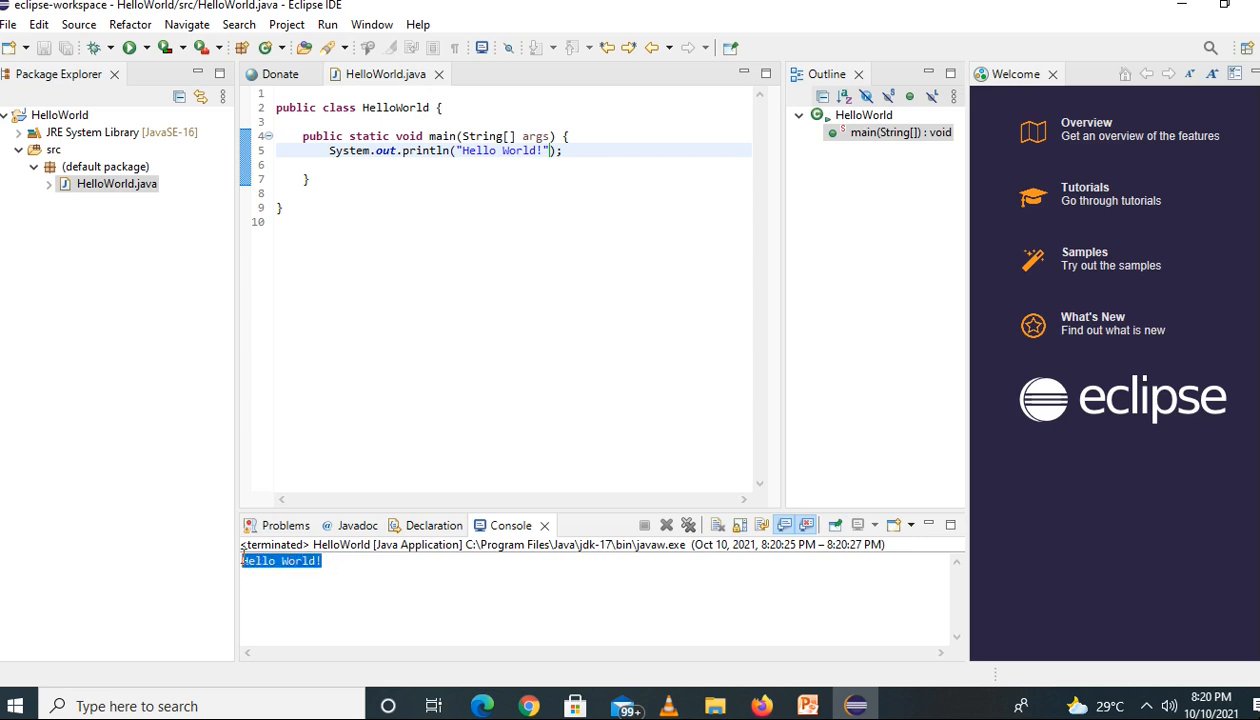
{"action": "left_click", "coordinate": [431, 571]}
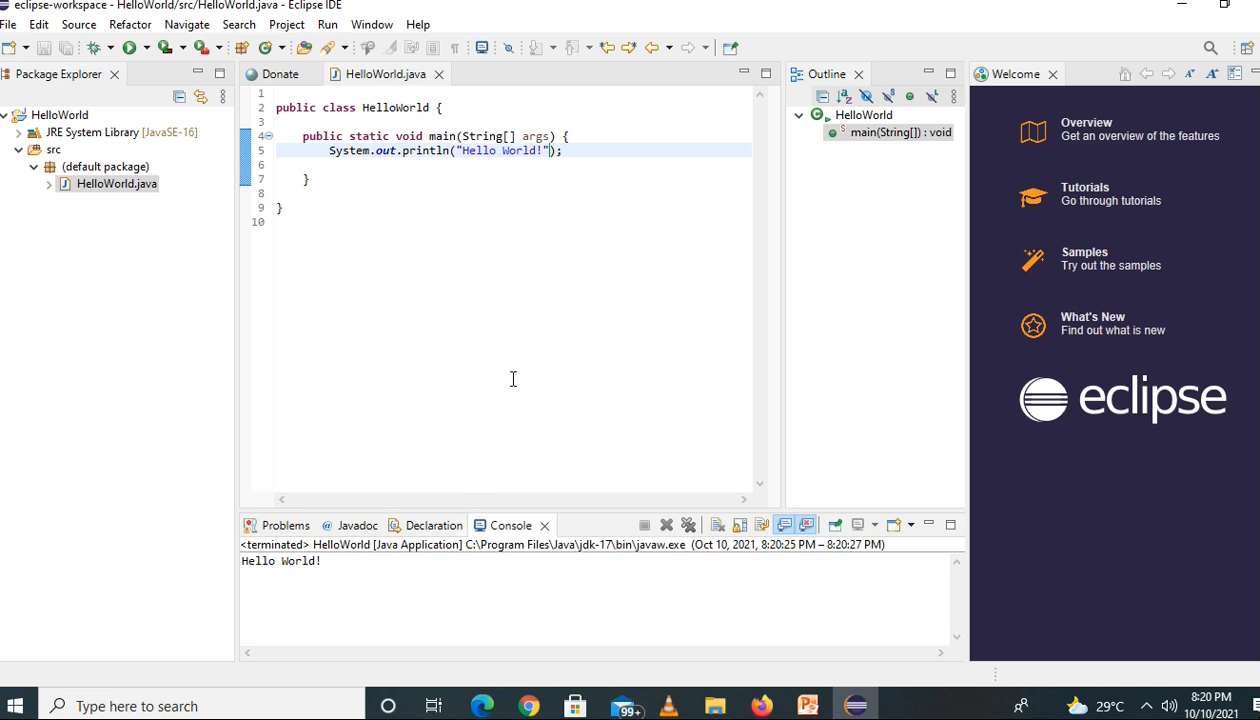